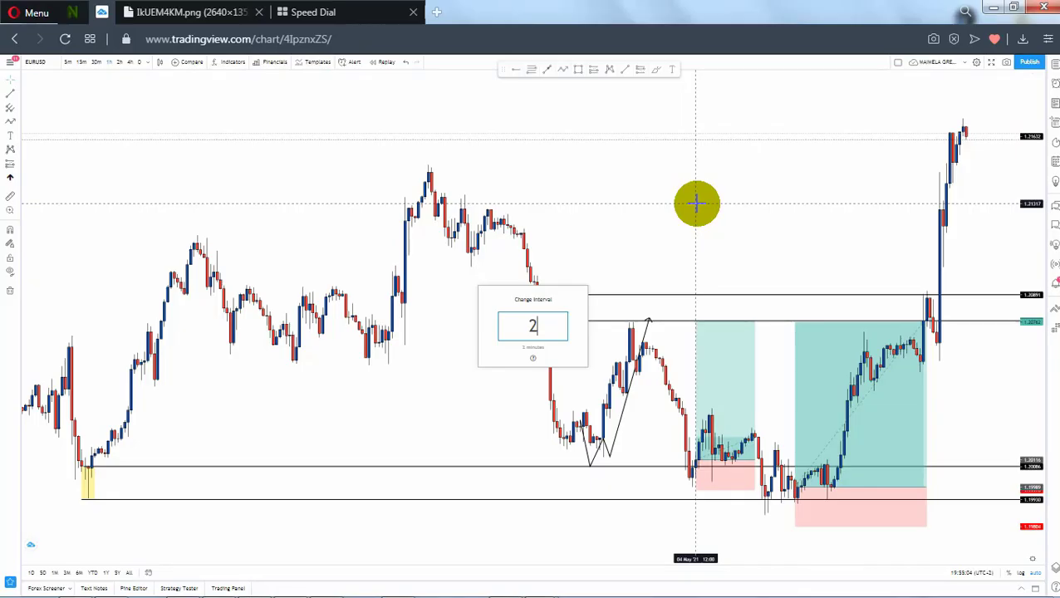
Clear all the existing drawings from the EURUSD chart, leaving only the candles.
{"action": "left_click", "coordinate": [633, 158]}
{"action": "left_click_drag", "start_coordinate": [728, 231], "coordinate": [675, 221]}
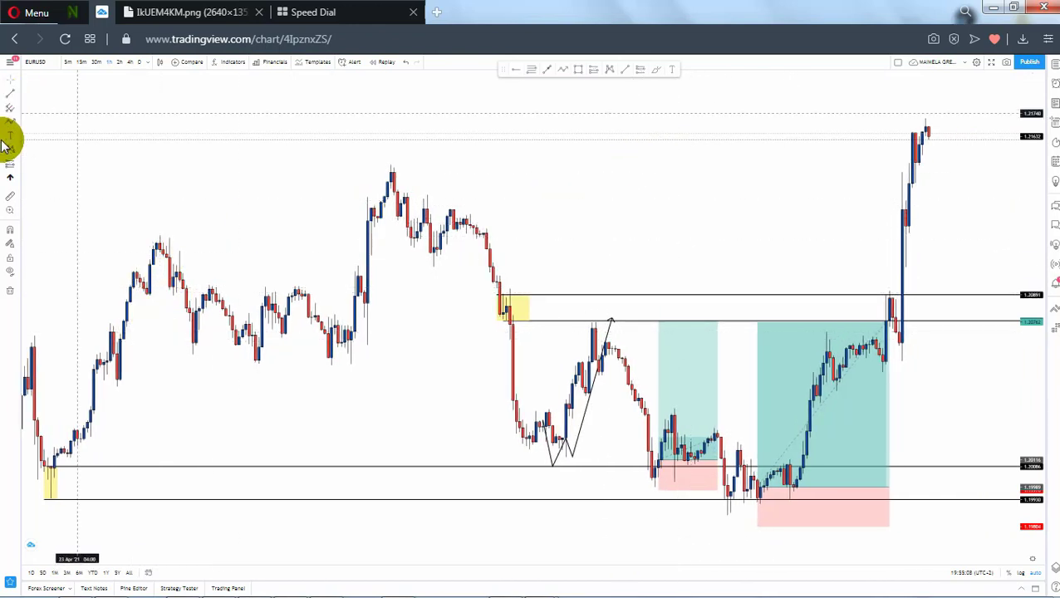
{"action": "left_click_drag", "start_coordinate": [361, 374], "coordinate": [241, 368]}
{"action": "left_click", "coordinate": [11, 274]}
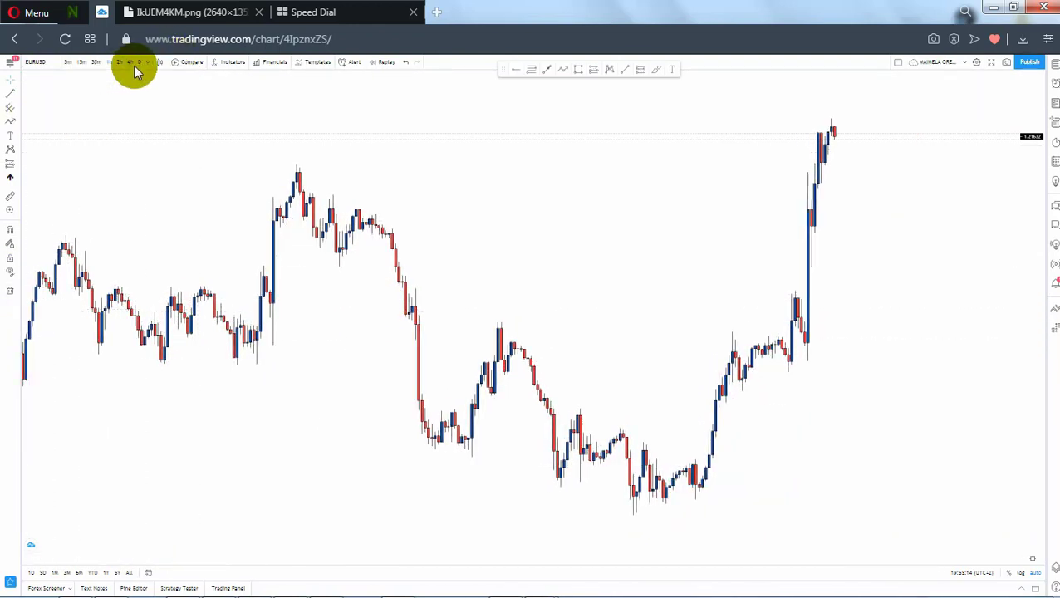
Switch the chart to the daily timeframe and enlarge the most recent candles.
{"action": "left_click", "coordinate": [139, 67]}
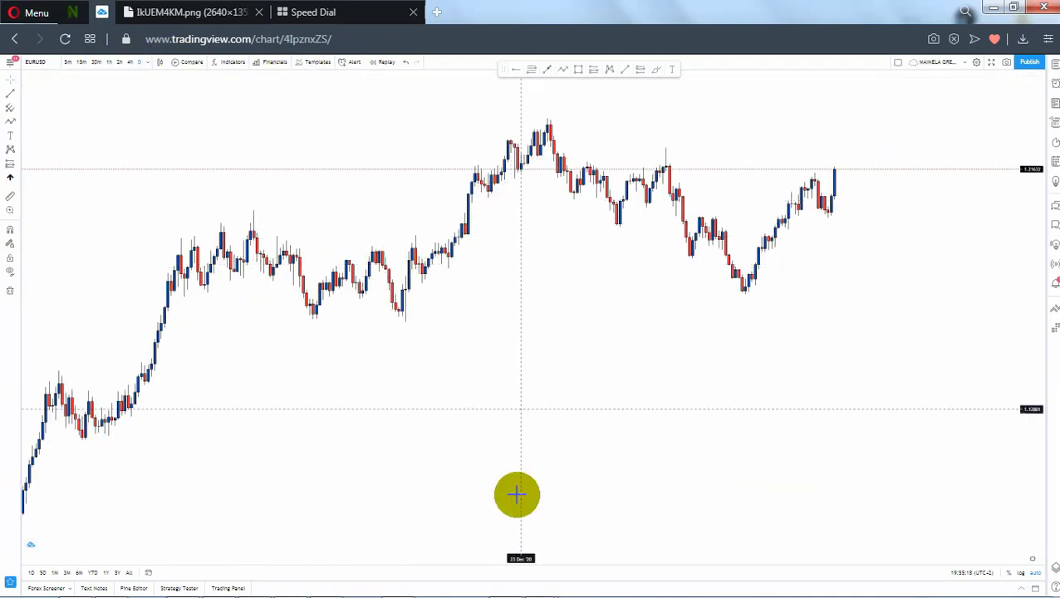
{"action": "left_click", "coordinate": [514, 537]}
{"action": "left_click", "coordinate": [514, 536]}
{"action": "left_click", "coordinate": [514, 536]}
{"action": "left_click", "coordinate": [515, 531]}
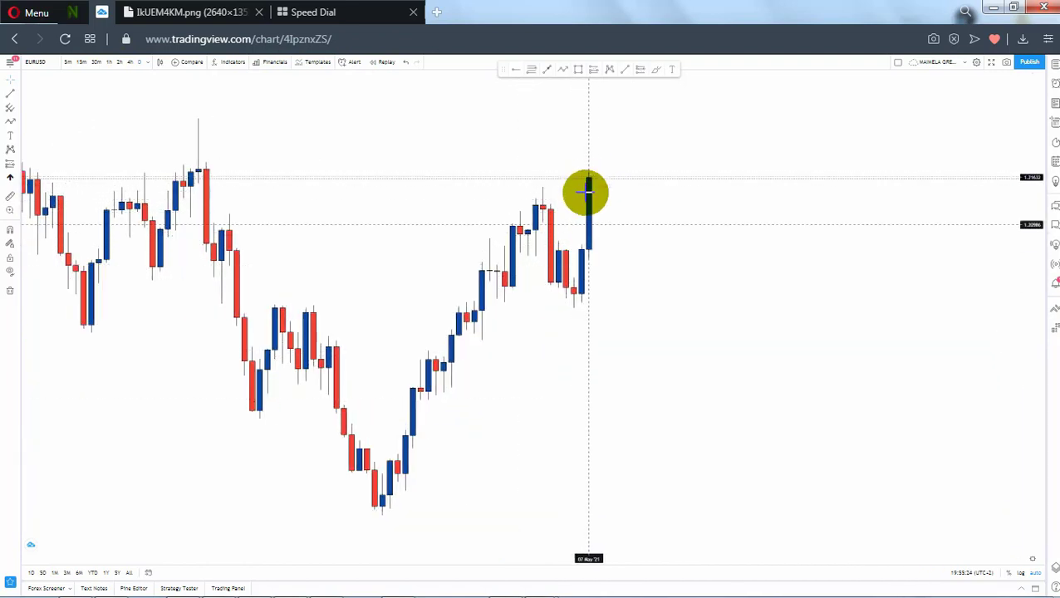
Draw two horizontal rays from the late-February 2021 peak, at the wick high near 1.22425 and the candle-body level near 1.21753.
{"action": "left_click_drag", "start_coordinate": [446, 221], "coordinate": [619, 207]}
{"action": "left_click_drag", "start_coordinate": [378, 374], "coordinate": [383, 374]}
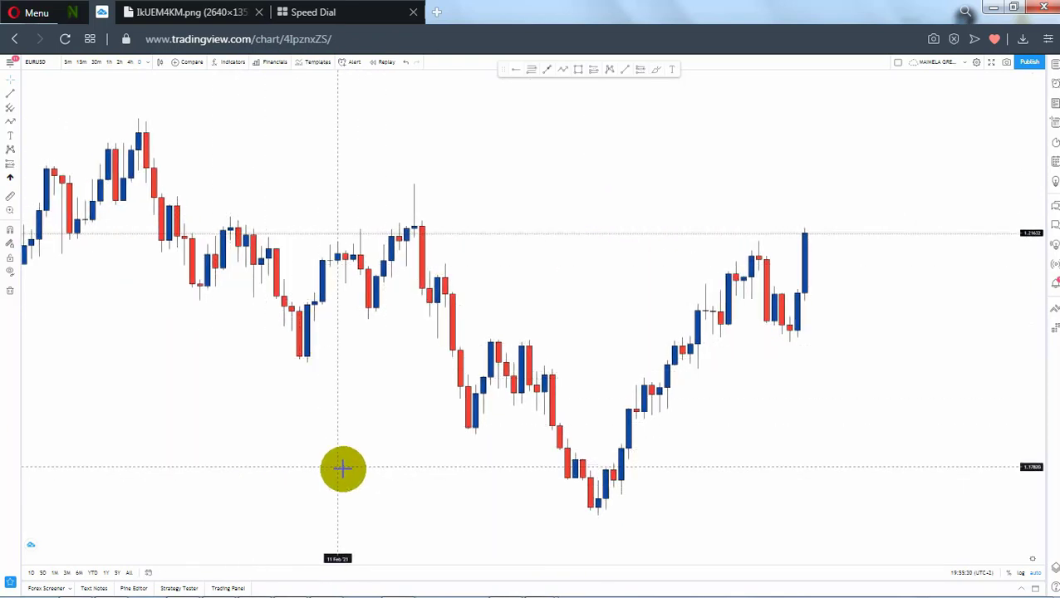
{"action": "left_click_drag", "start_coordinate": [342, 469], "coordinate": [412, 535]}
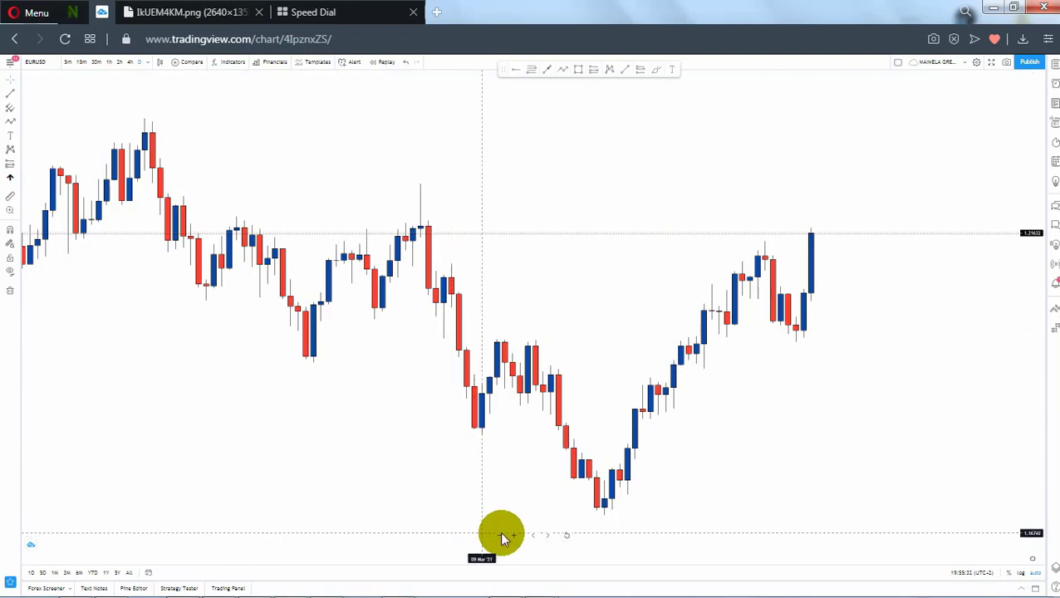
{"action": "scroll", "coordinate": [498, 532], "scroll_direction": "down", "scroll_amount": 5}
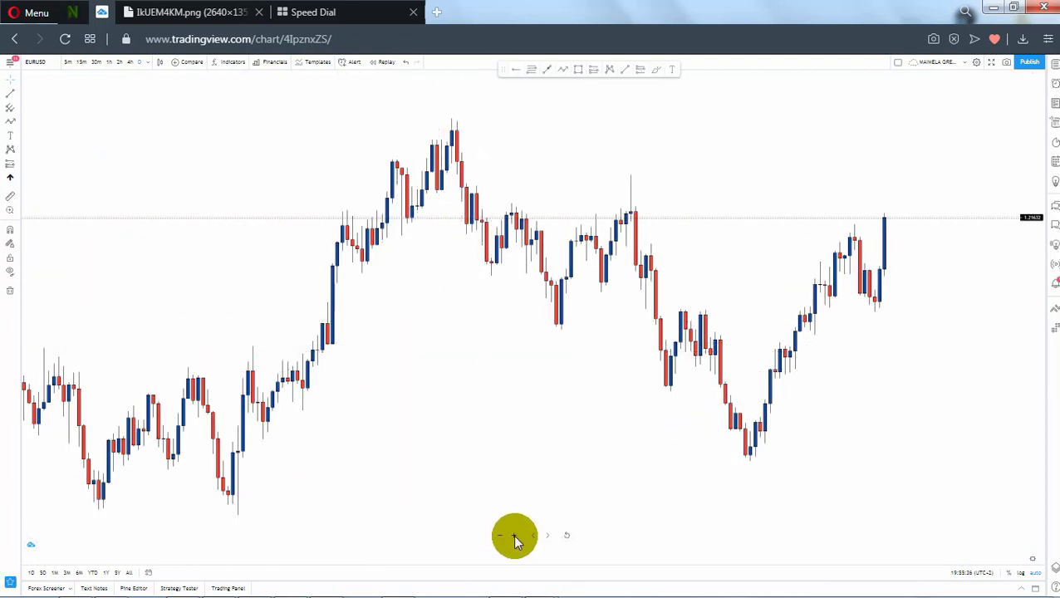
{"action": "left_click", "coordinate": [514, 536]}
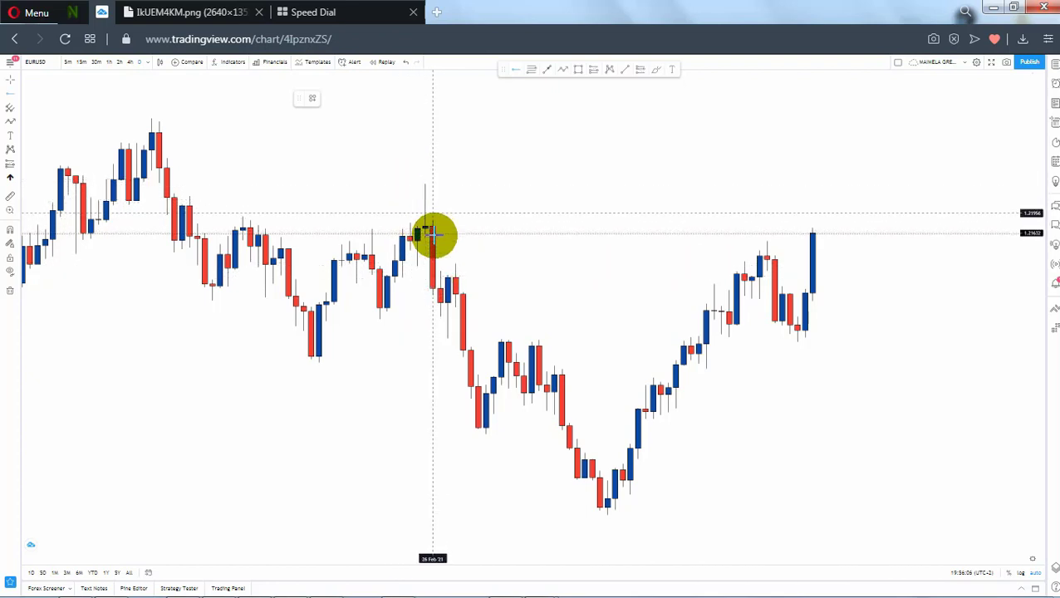
{"action": "left_click", "coordinate": [417, 184]}
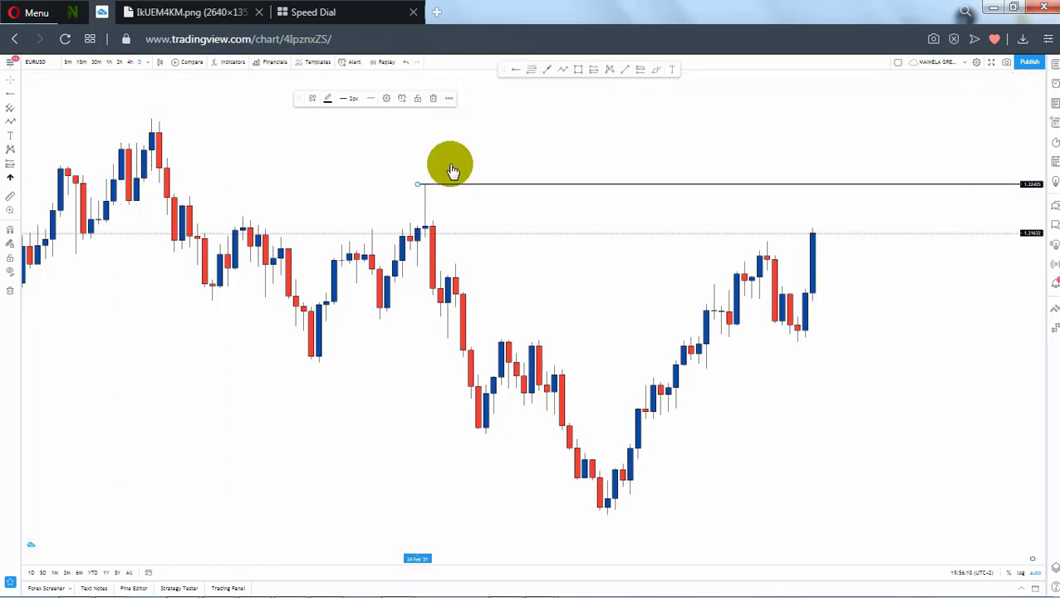
{"action": "left_click", "coordinate": [425, 215]}
{"action": "left_click", "coordinate": [415, 225]}
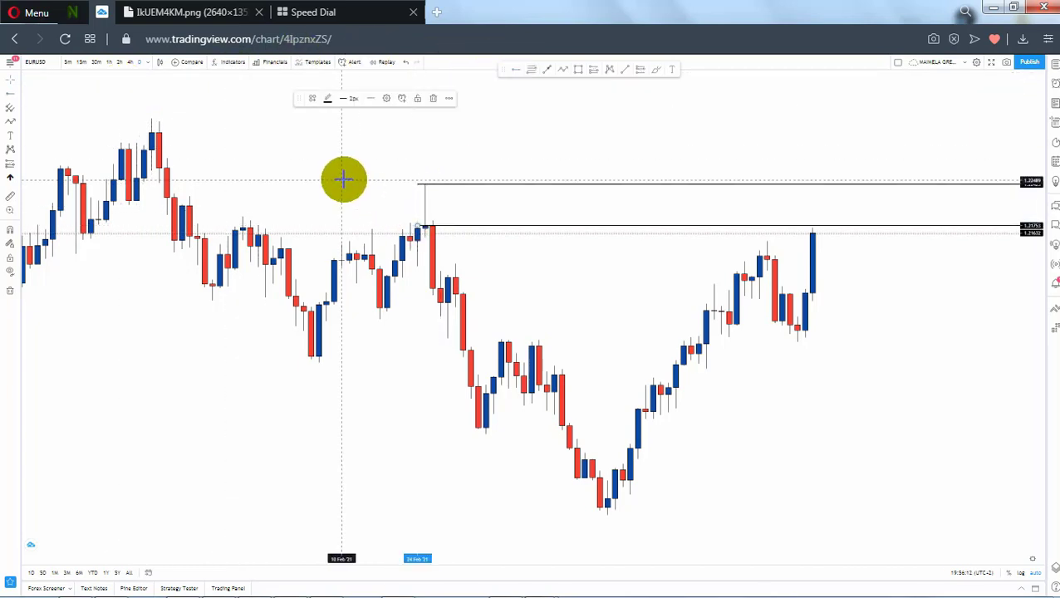
Switch the chart to the 4-hour timeframe and go back in time to the two rays at the late-February peak.
{"action": "left_click", "coordinate": [134, 63]}
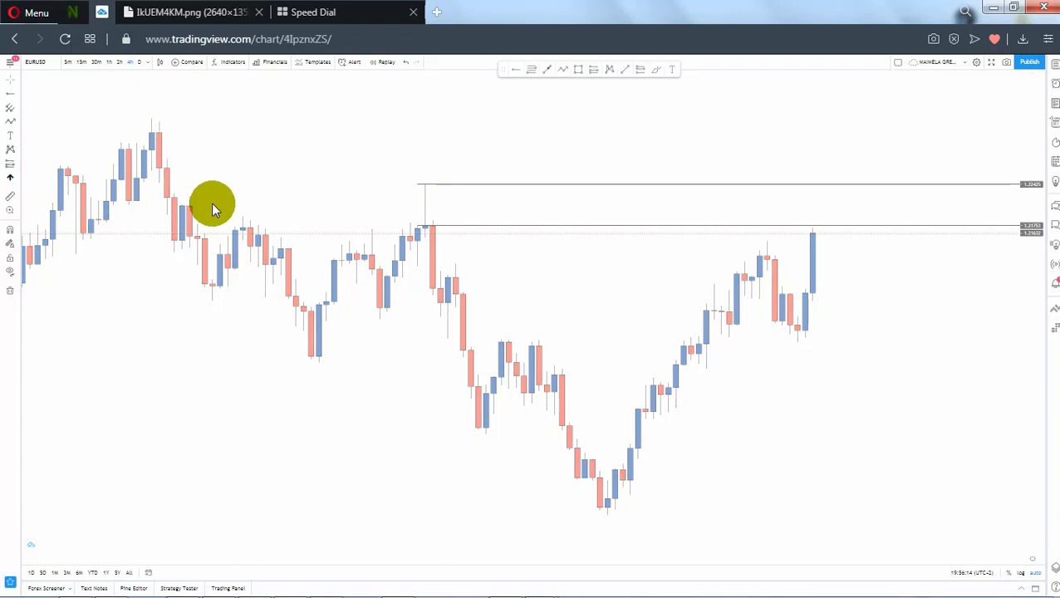
{"action": "left_click_drag", "start_coordinate": [562, 299], "coordinate": [669, 308]}
{"action": "left_click_drag", "start_coordinate": [461, 274], "coordinate": [705, 276]}
{"action": "left_click_drag", "start_coordinate": [441, 324], "coordinate": [819, 338]}
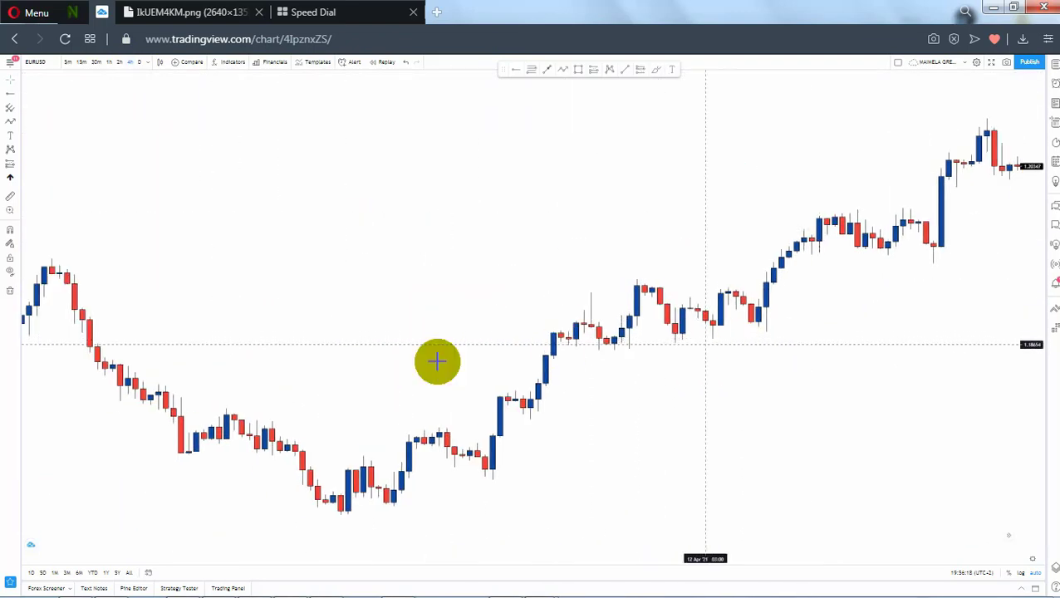
{"action": "left_click_drag", "start_coordinate": [558, 353], "coordinate": [774, 336]}
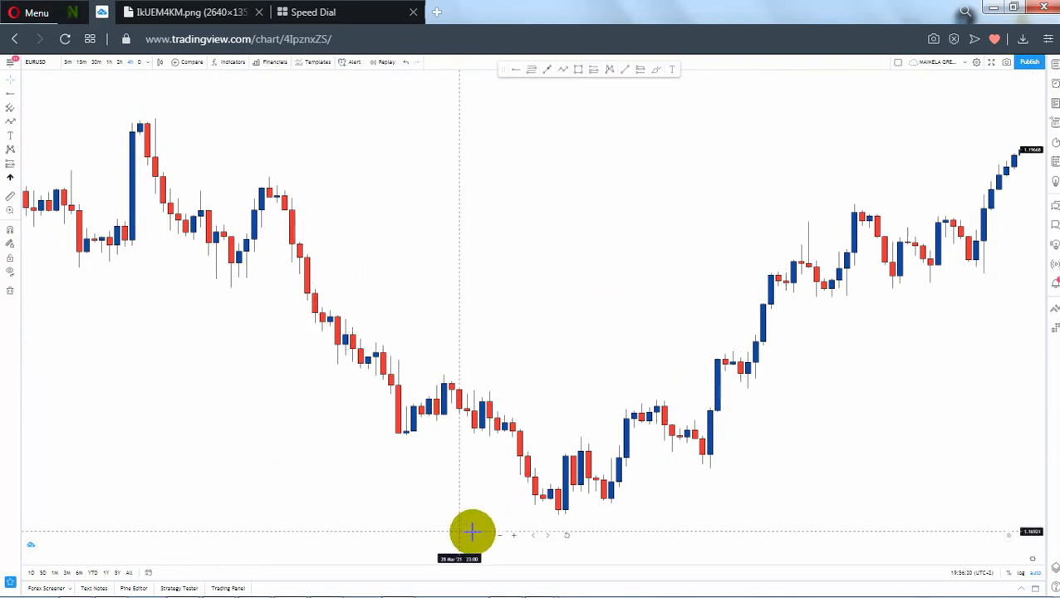
{"action": "left_click", "coordinate": [499, 536]}
{"action": "left_click", "coordinate": [499, 536]}
{"action": "left_click", "coordinate": [500, 535]}
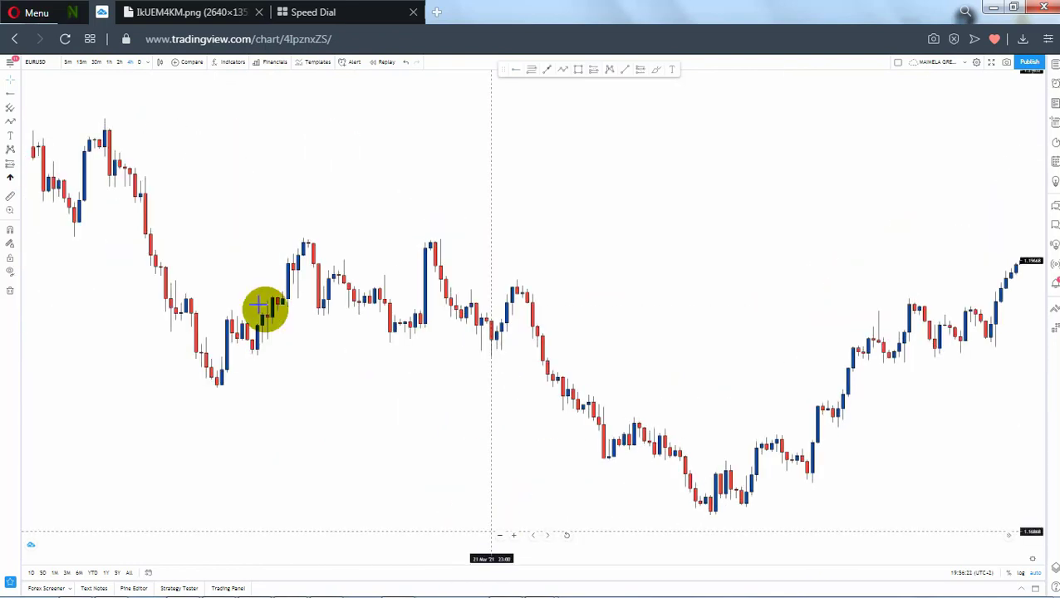
{"action": "left_click_drag", "start_coordinate": [497, 296], "coordinate": [773, 324]}
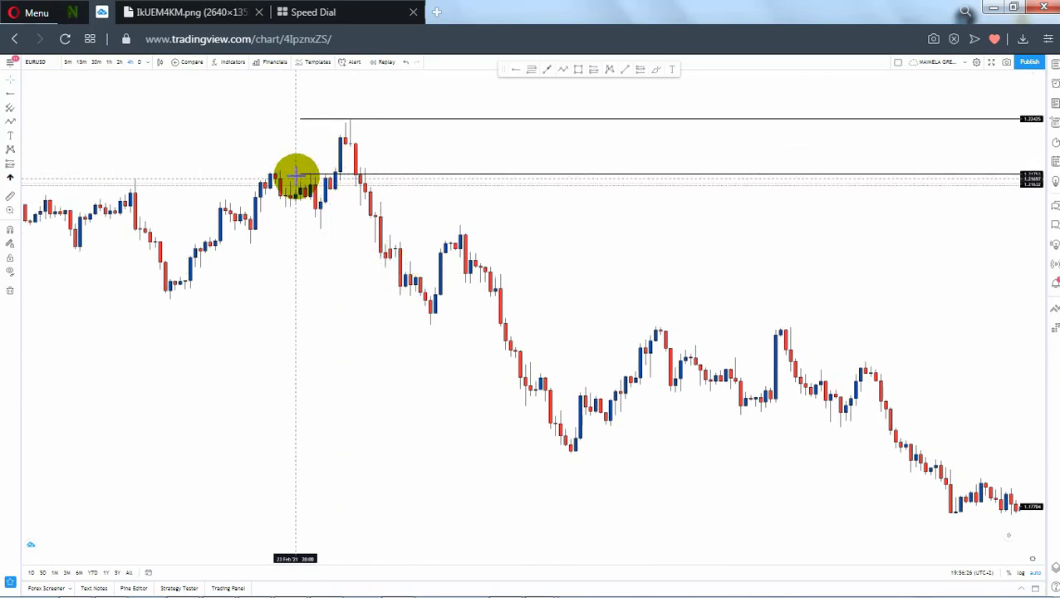
Refine the zone on the 4-hour peak by moving the lower ray to about 1.22105 and the upper ray's start to about 1.22427.
{"action": "left_click_drag", "start_coordinate": [304, 178], "coordinate": [333, 145]}
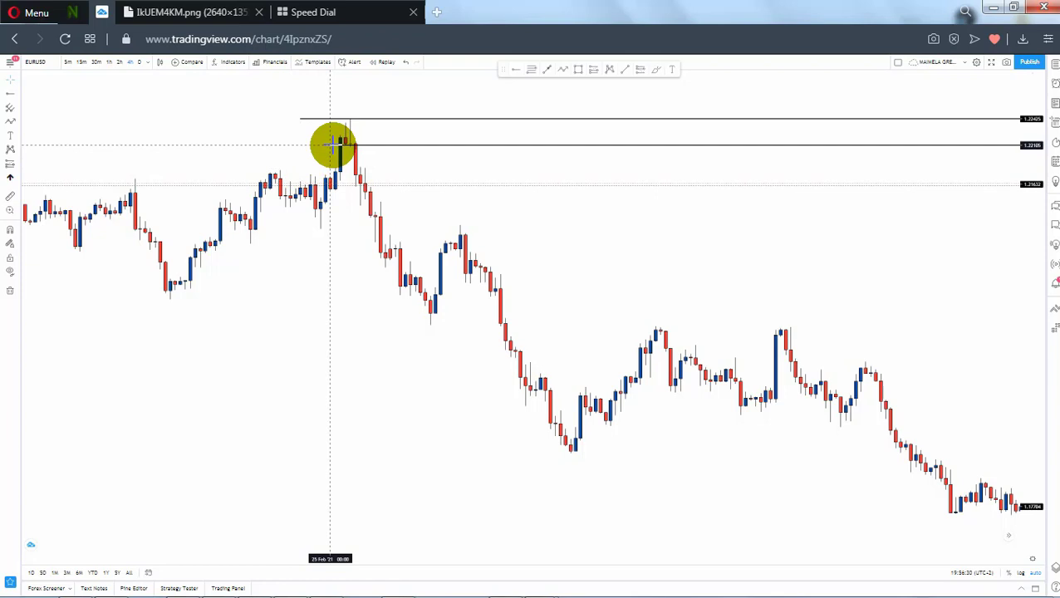
{"action": "left_click_drag", "start_coordinate": [302, 121], "coordinate": [333, 119]}
{"action": "left_click", "coordinate": [285, 118]}
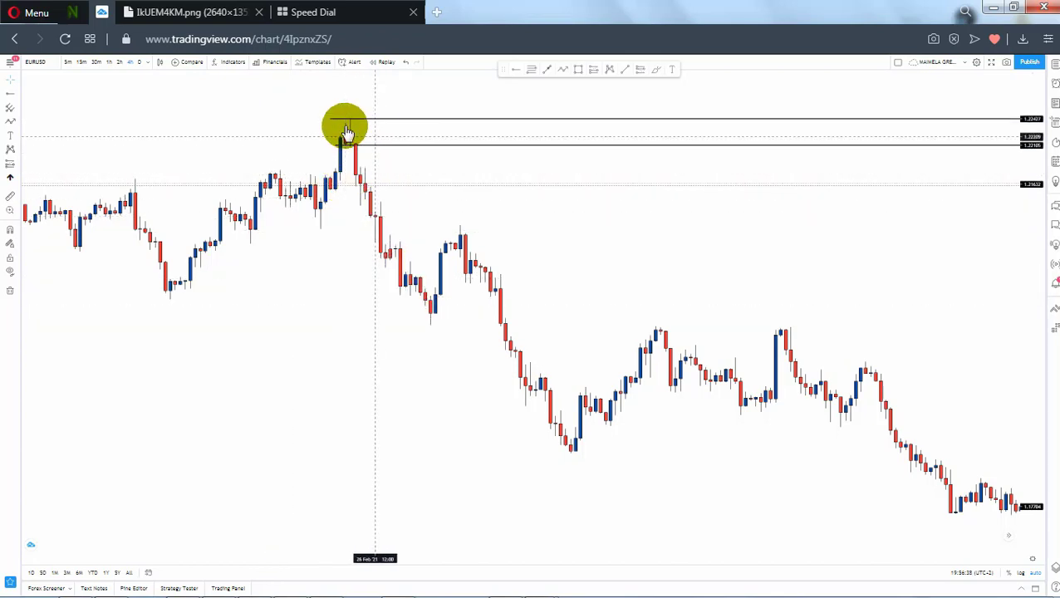
Highlight the late-February peak with a yellow rectangle spanning the gap between the two rays.
{"action": "left_click", "coordinate": [579, 68]}
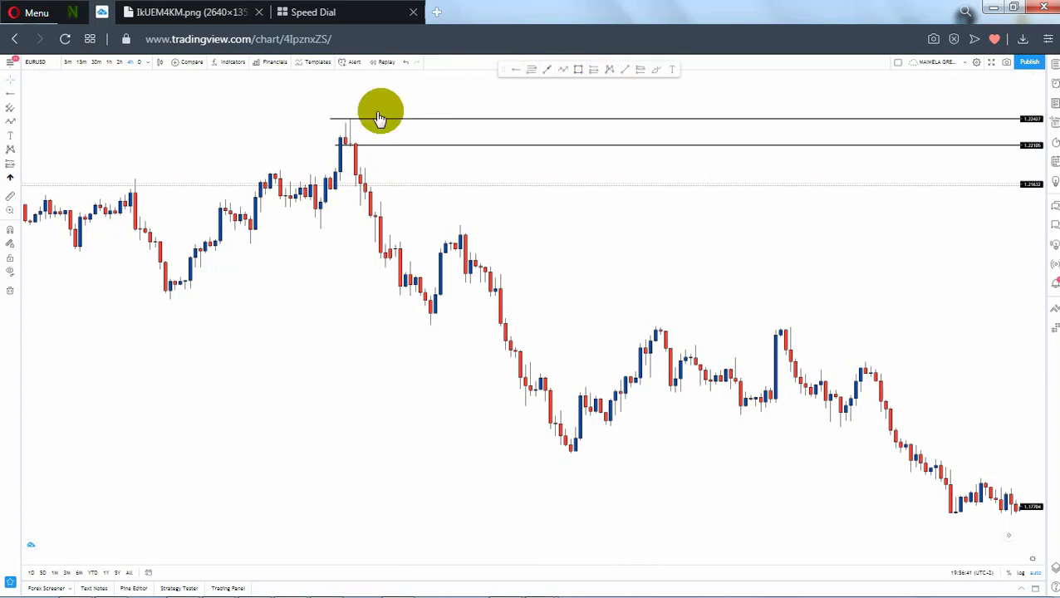
{"action": "left_click", "coordinate": [332, 122]}
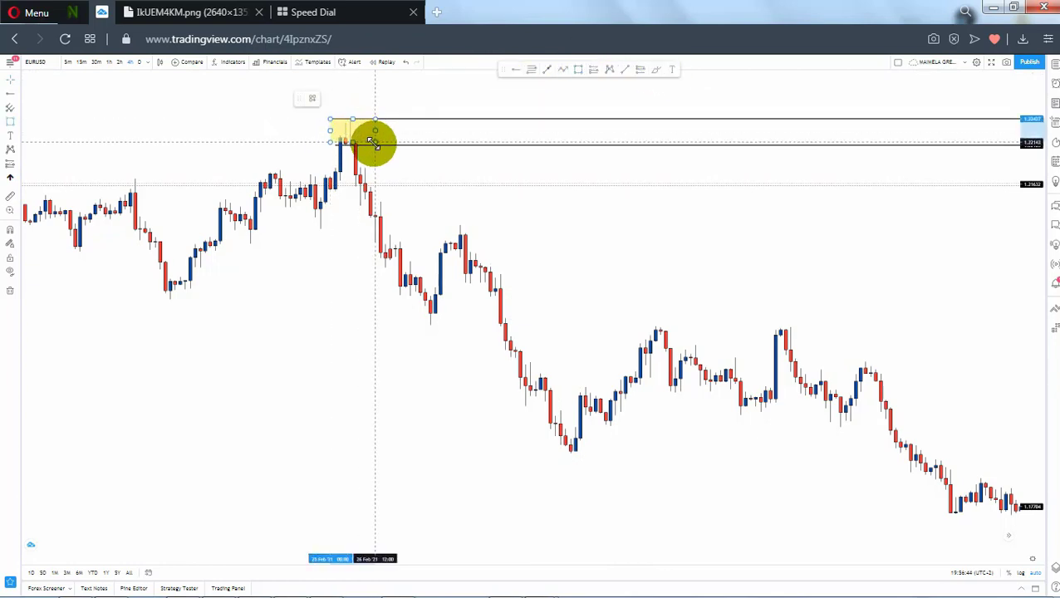
{"action": "left_click", "coordinate": [371, 144]}
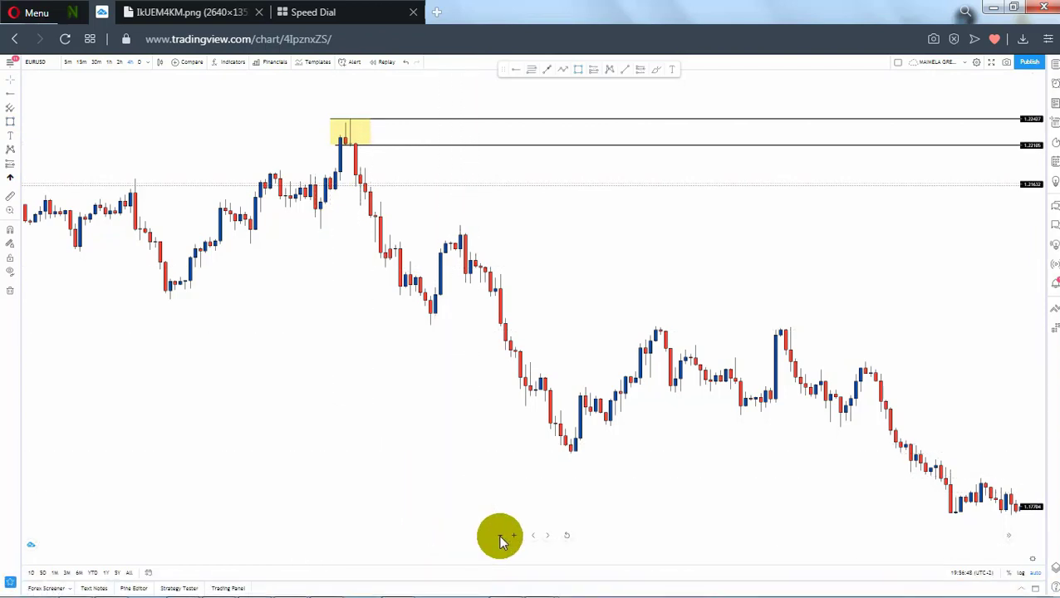
Add the text label SUPPLY LEVEL between the two horizontal rays.
{"action": "scroll", "coordinate": [499, 536], "scroll_direction": "down", "scroll_amount": 3}
{"action": "left_click_drag", "start_coordinate": [450, 381], "coordinate": [151, 319]}
{"action": "left_click_drag", "start_coordinate": [403, 385], "coordinate": [355, 374]}
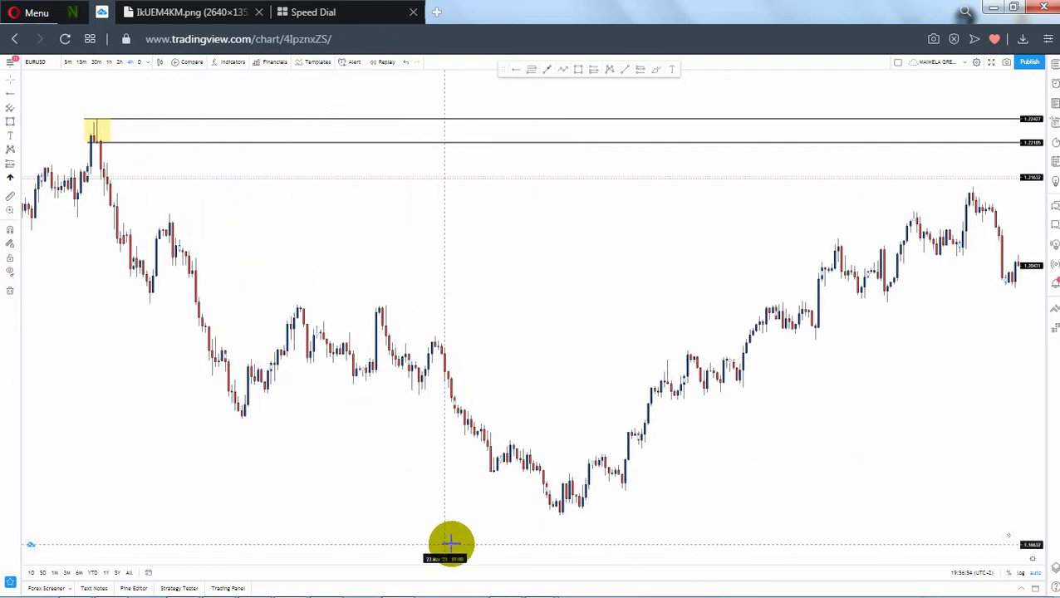
{"action": "scroll", "coordinate": [497, 540], "scroll_direction": "down", "scroll_amount": 2}
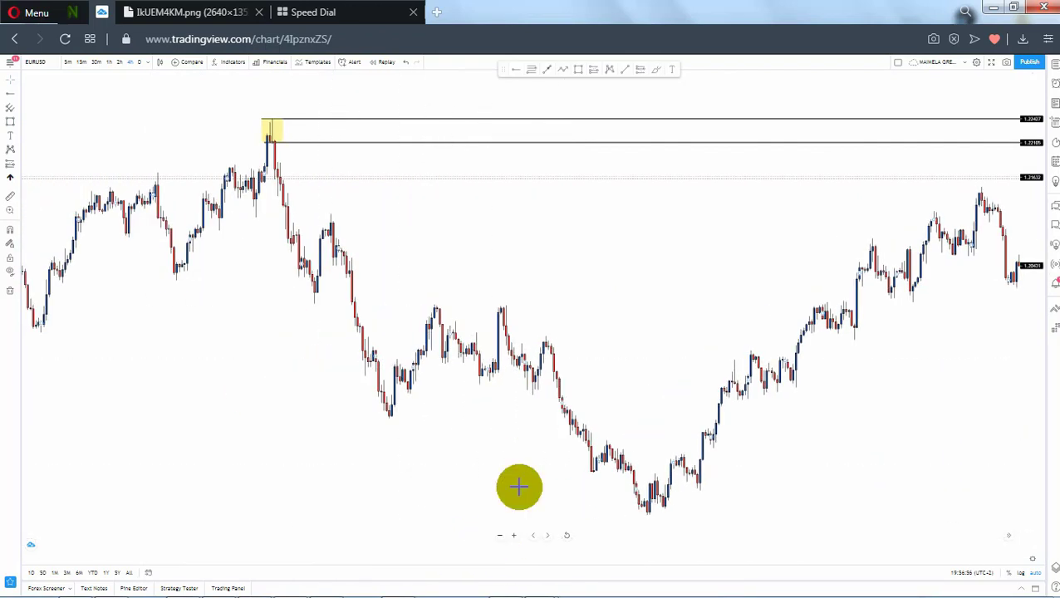
{"action": "left_click_drag", "start_coordinate": [430, 390], "coordinate": [334, 371]}
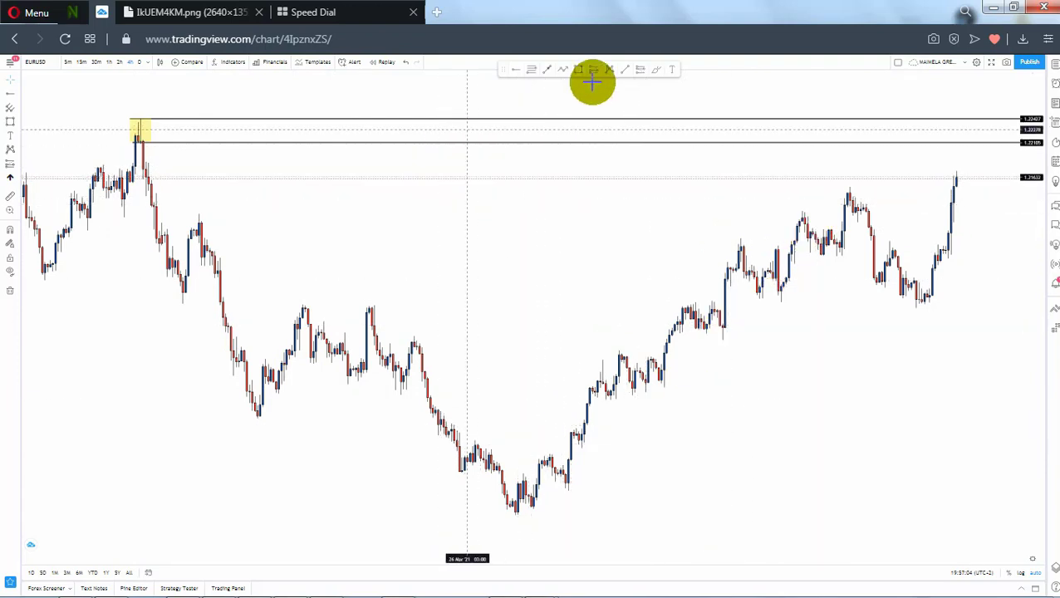
{"action": "left_click", "coordinate": [375, 127]}
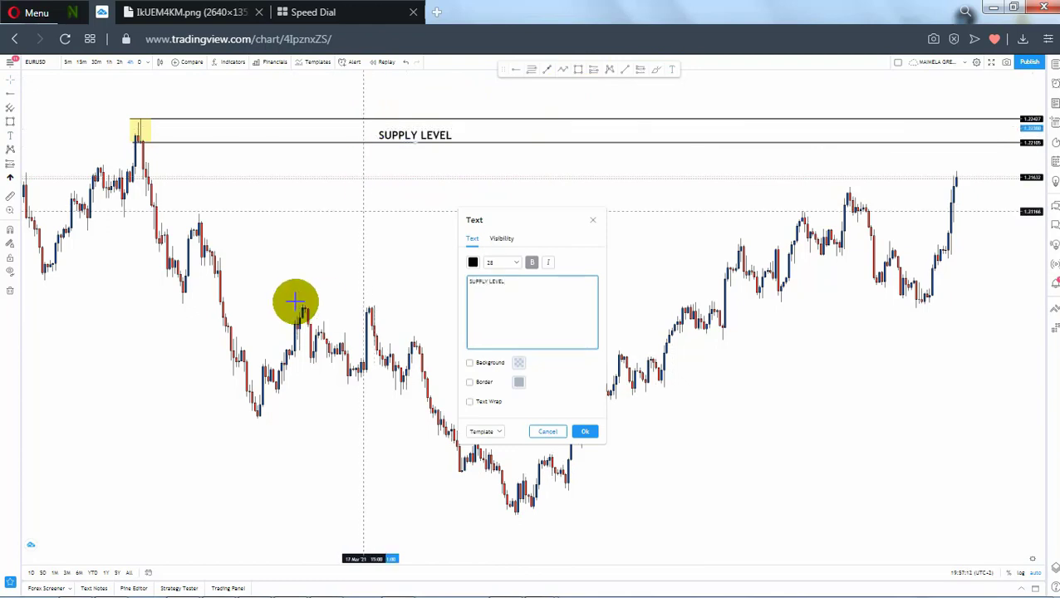
{"action": "left_click", "coordinate": [326, 232]}
Draw a horizontal arrow from the late-April high, at about 1.21473, extending past the latest candles.
{"action": "left_click_drag", "start_coordinate": [510, 233], "coordinate": [468, 228]}
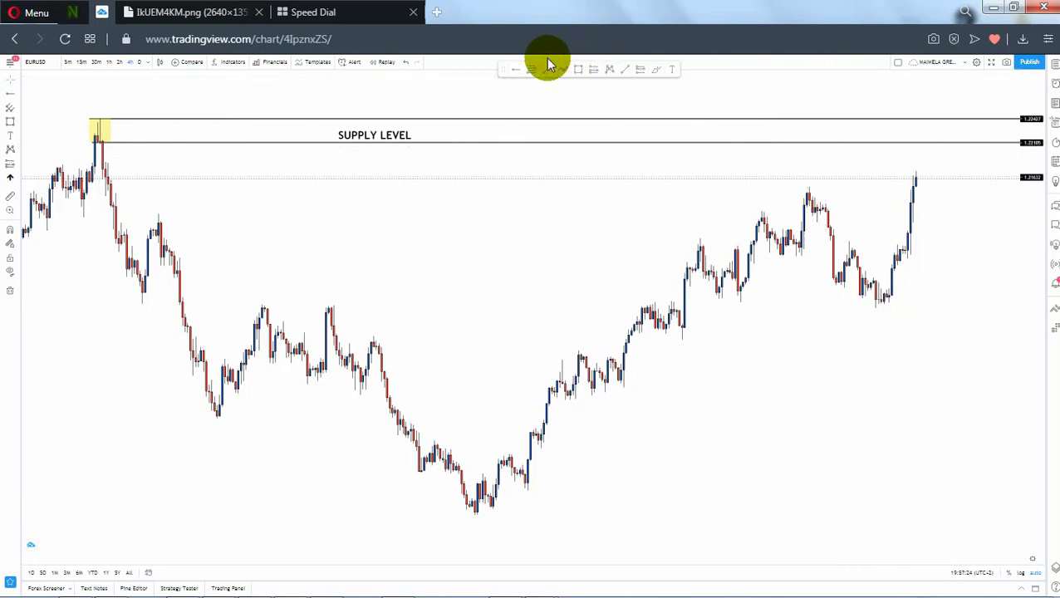
{"action": "left_click", "coordinate": [819, 189]}
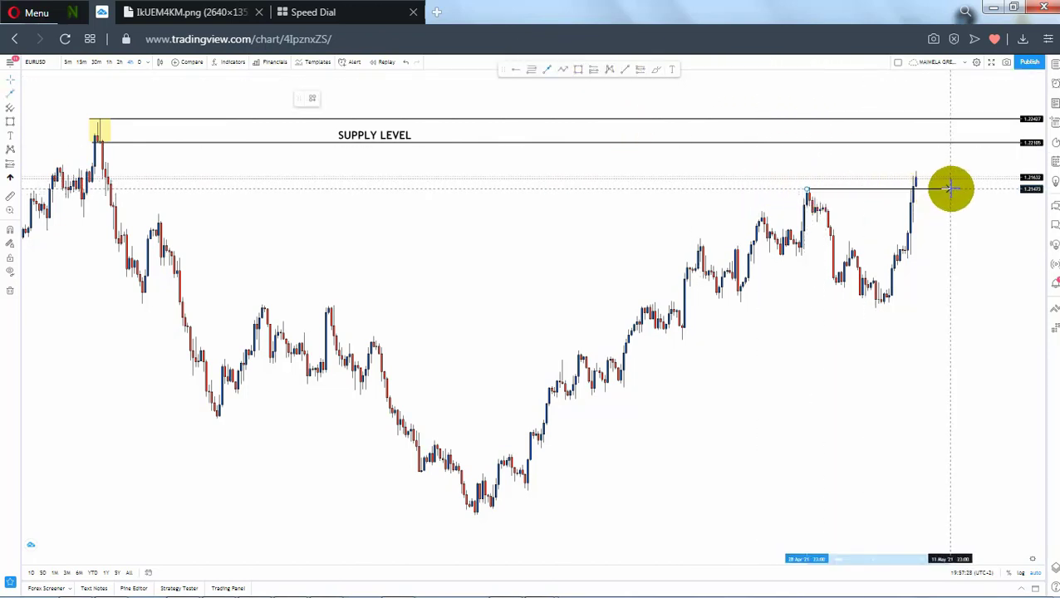
{"action": "left_click", "coordinate": [948, 189]}
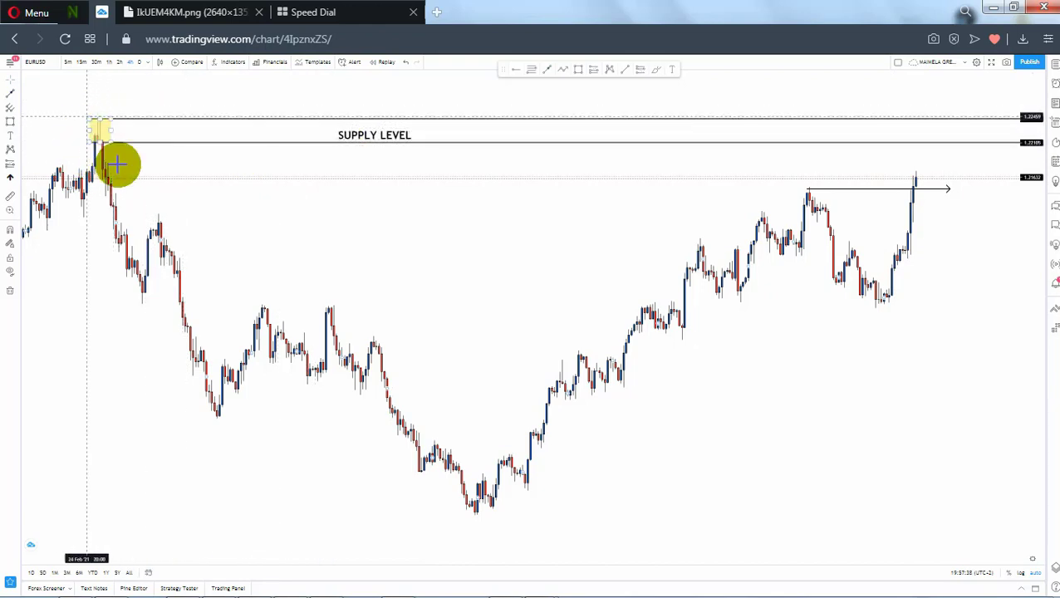
{"action": "left_click", "coordinate": [100, 131]}
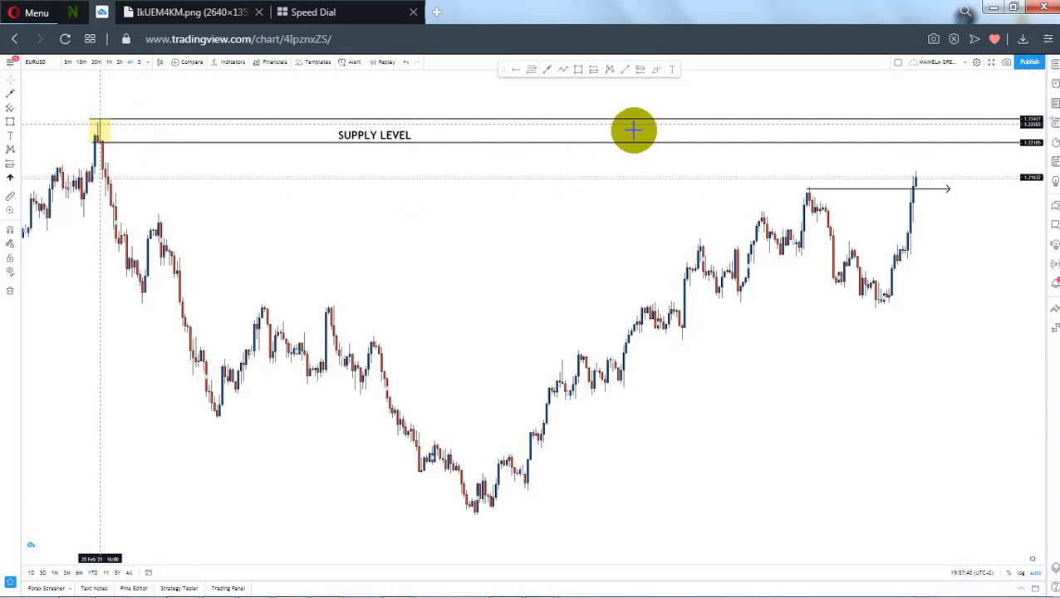
Draw a projected price path from the latest candle up to the supply level, through a small pullback and retest, then down to about 1.20467.
{"action": "left_click", "coordinate": [917, 181]}
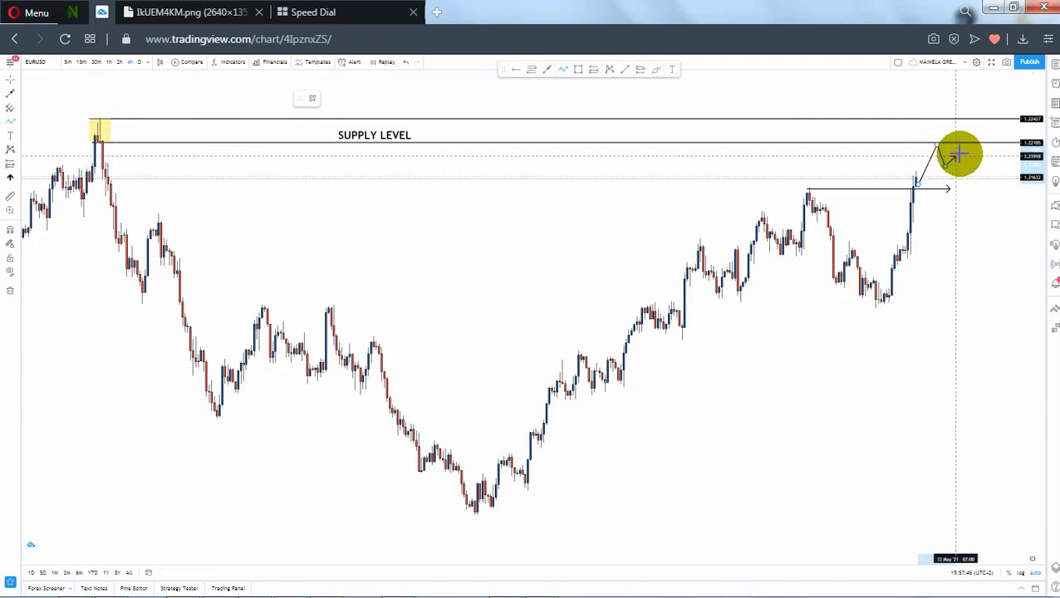
{"action": "left_click", "coordinate": [957, 156]}
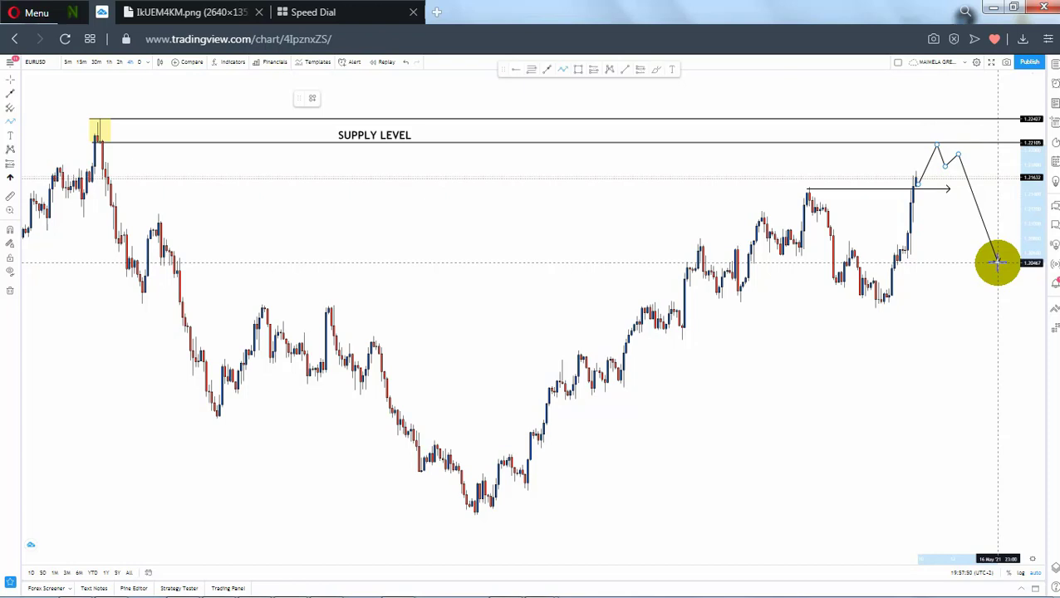
{"action": "double_click", "coordinate": [997, 262]}
{"action": "left_click", "coordinate": [883, 339]}
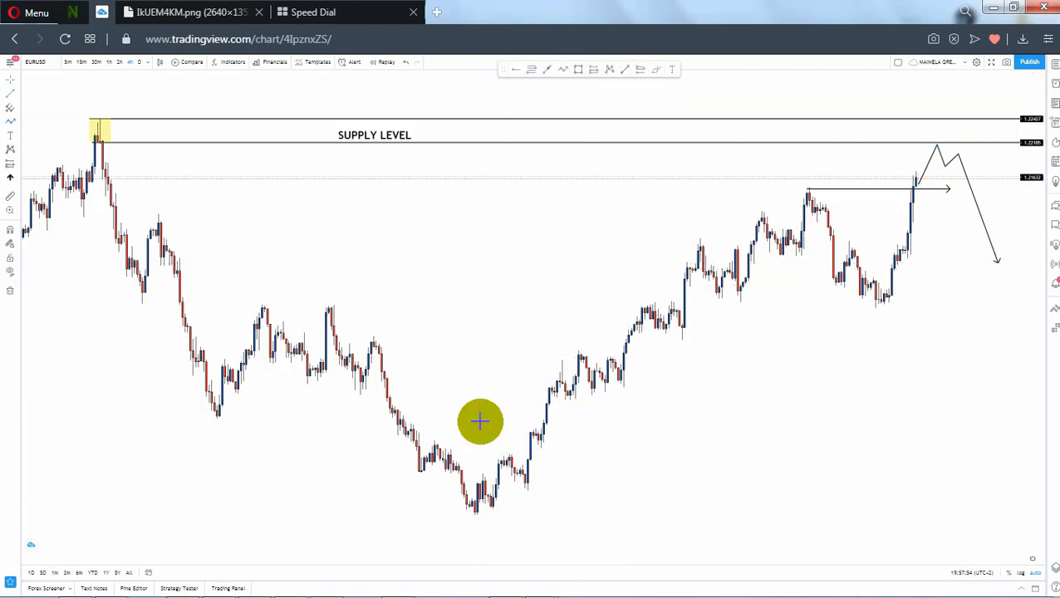
Draw an ascending trend line from the 31 March low under the May low to about 1.20732, and move the projected path's tip onto it.
{"action": "left_click", "coordinate": [476, 512]}
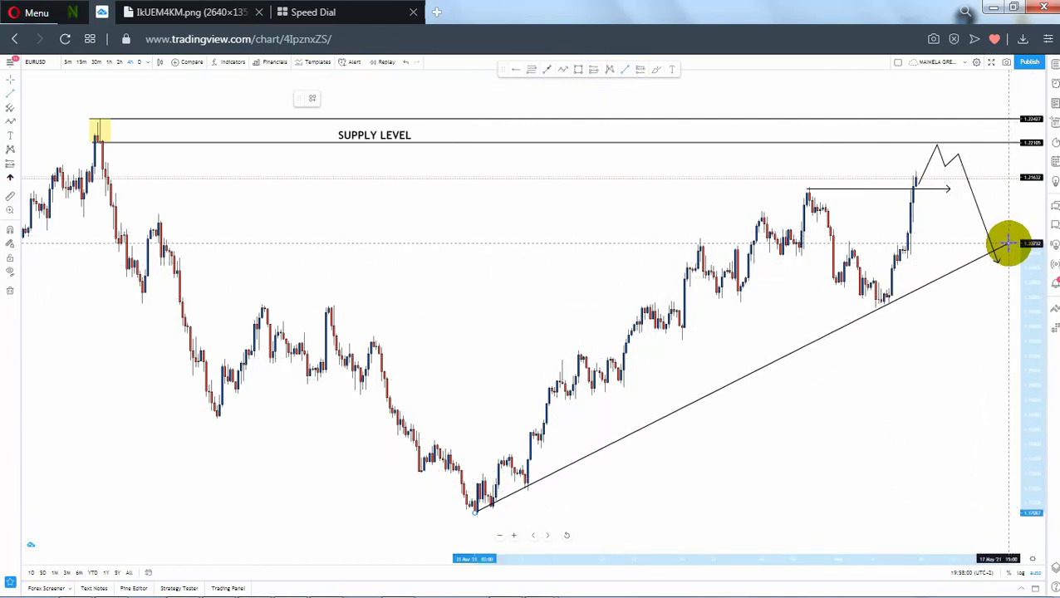
{"action": "left_click", "coordinate": [1009, 242]}
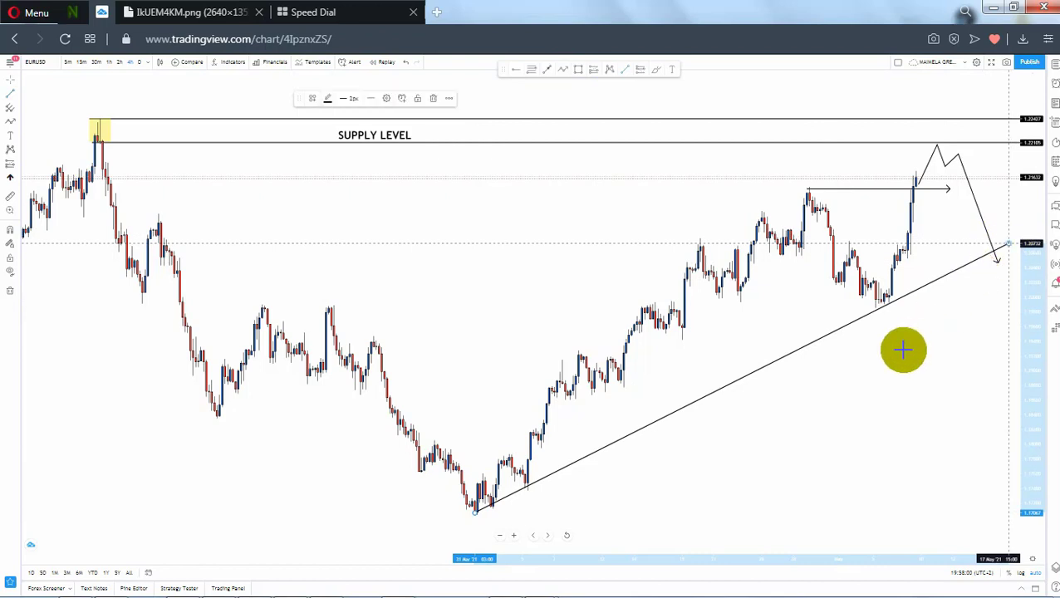
{"action": "left_click", "coordinate": [996, 253]}
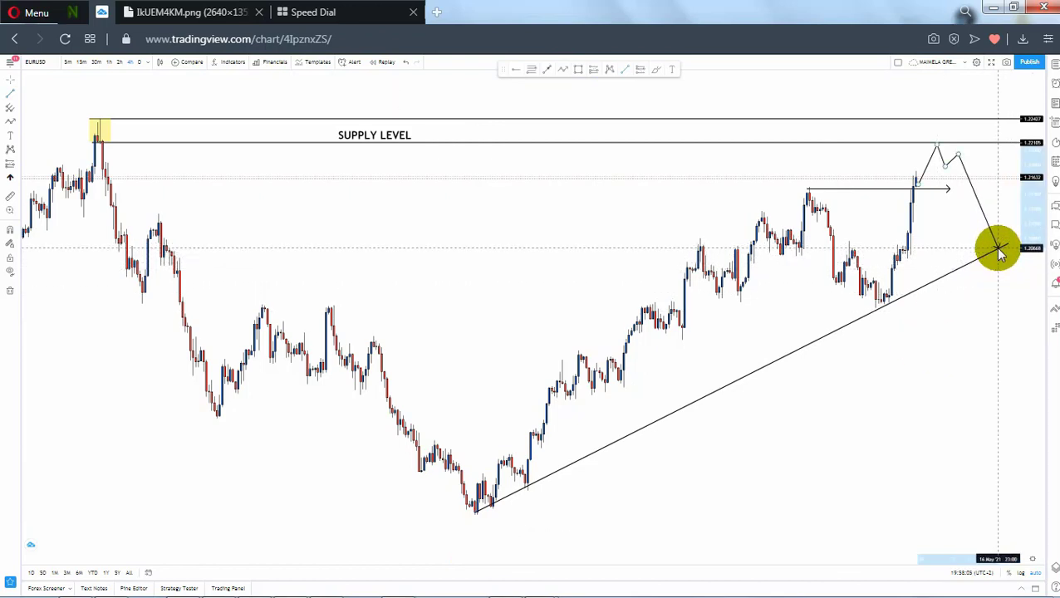
{"action": "left_click", "coordinate": [997, 248]}
{"action": "left_click", "coordinate": [968, 321]}
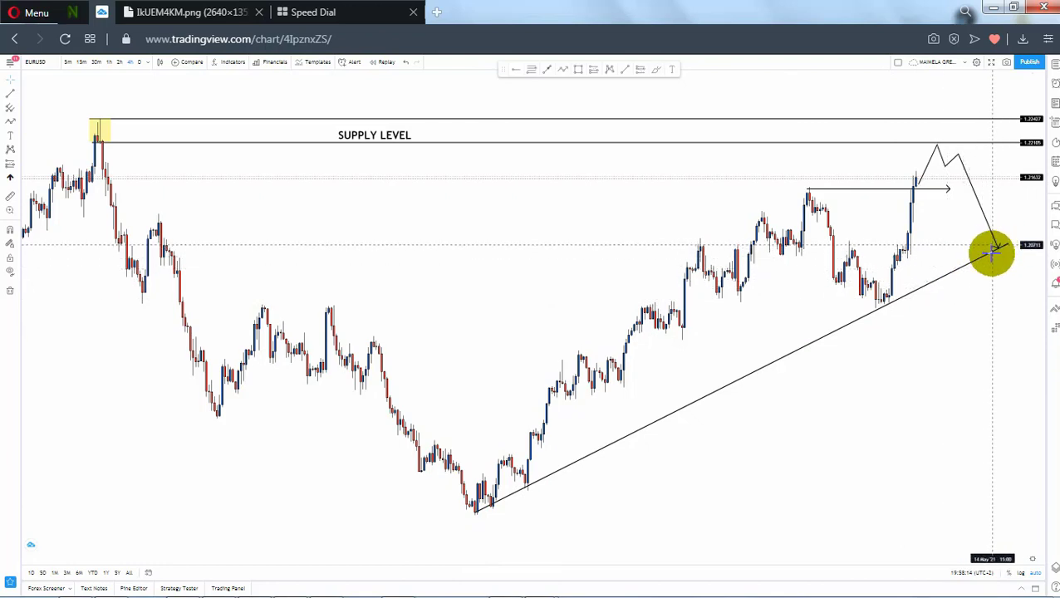
Place a short position on the EURUSD chart, raise its entry to just above the lower supply ray, and narrow its width.
{"action": "left_click", "coordinate": [643, 71]}
{"action": "left_click", "coordinate": [656, 176]}
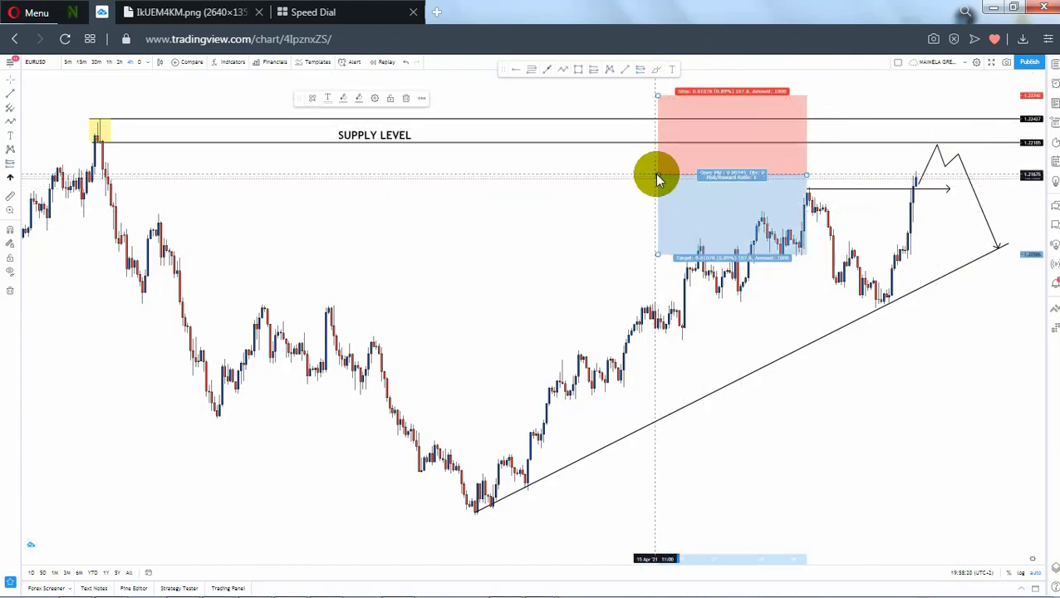
{"action": "left_click_drag", "start_coordinate": [657, 160], "coordinate": [657, 135]}
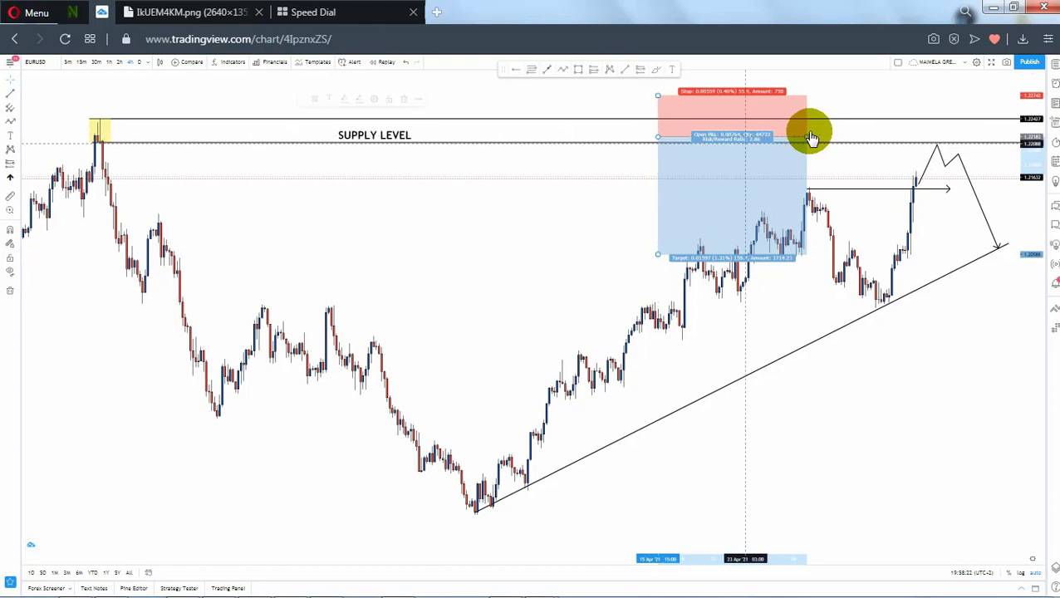
{"action": "left_click_drag", "start_coordinate": [807, 136], "coordinate": [747, 142]}
Move the short position over the projected path with its stop at about 1.22509, and set its target to about 1.20700 near the trend line.
{"action": "left_click_drag", "start_coordinate": [679, 170], "coordinate": [947, 197]}
{"action": "left_click_drag", "start_coordinate": [702, 187], "coordinate": [668, 182]}
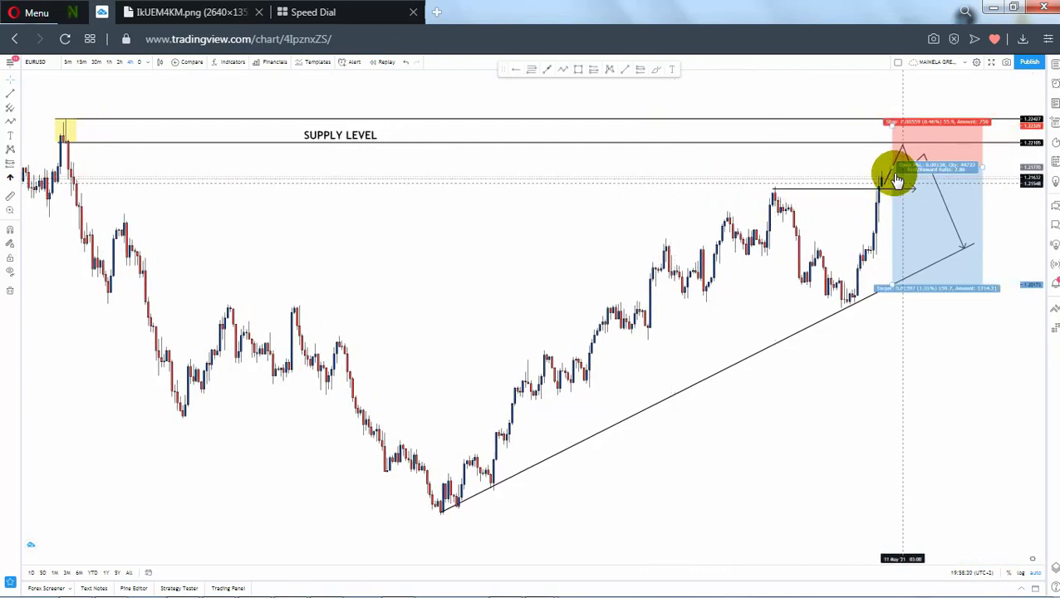
{"action": "left_click_drag", "start_coordinate": [902, 176], "coordinate": [897, 155]}
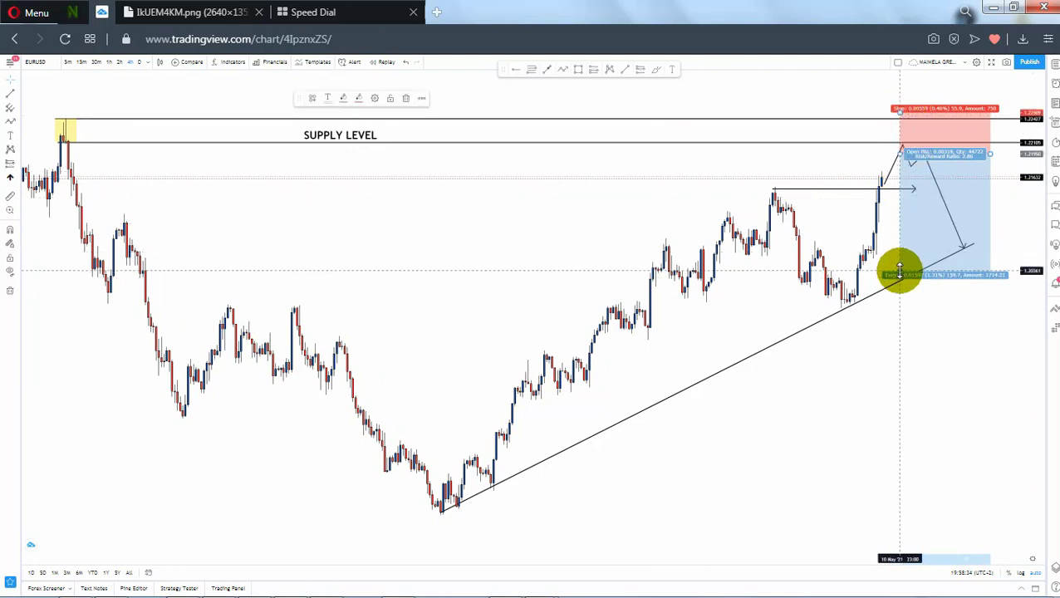
{"action": "left_click_drag", "start_coordinate": [889, 256], "coordinate": [888, 243]}
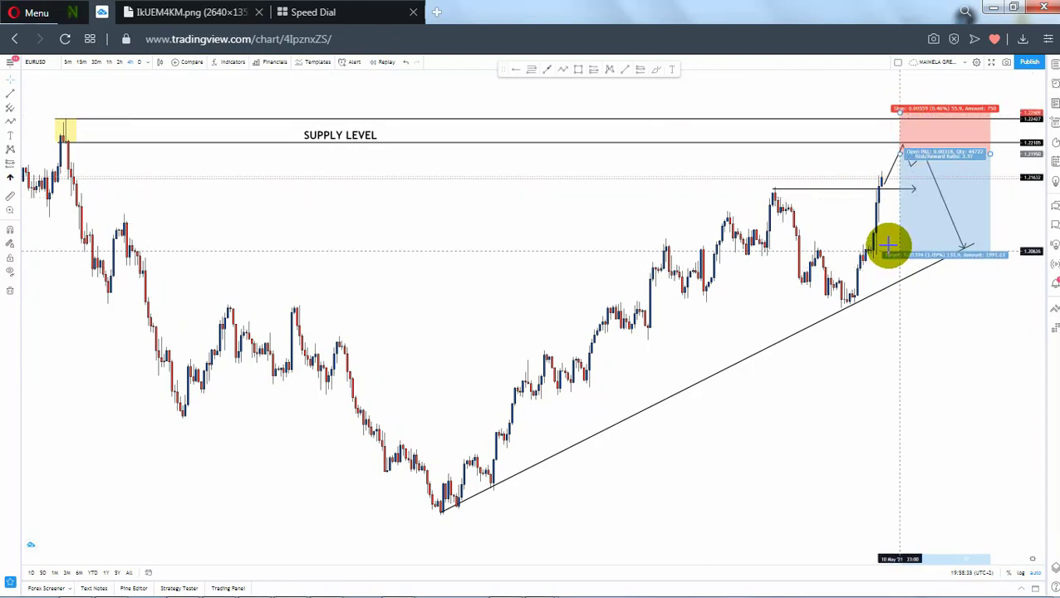
{"action": "left_click", "coordinate": [920, 348]}
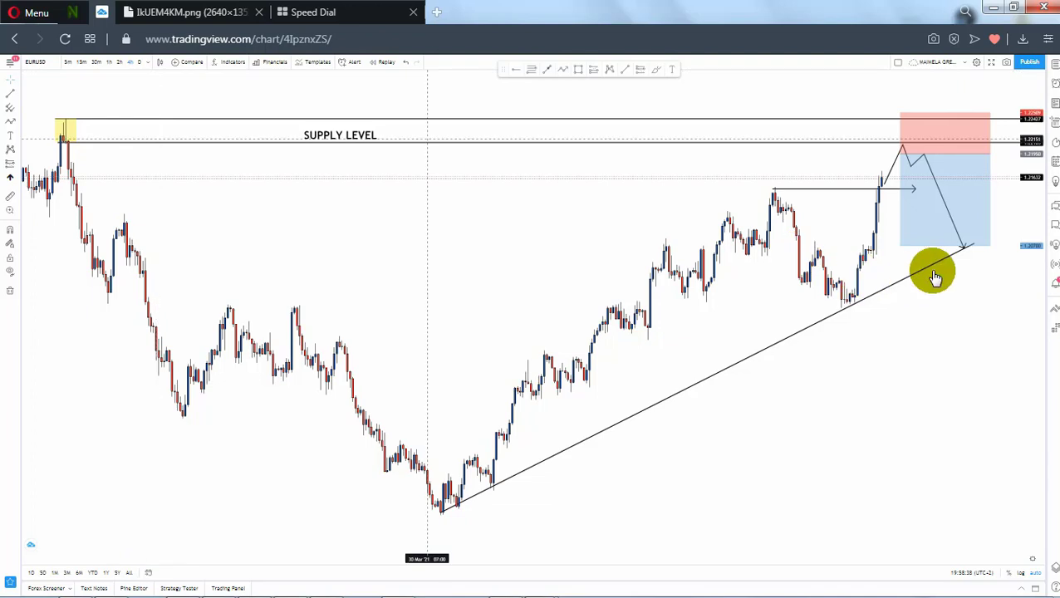
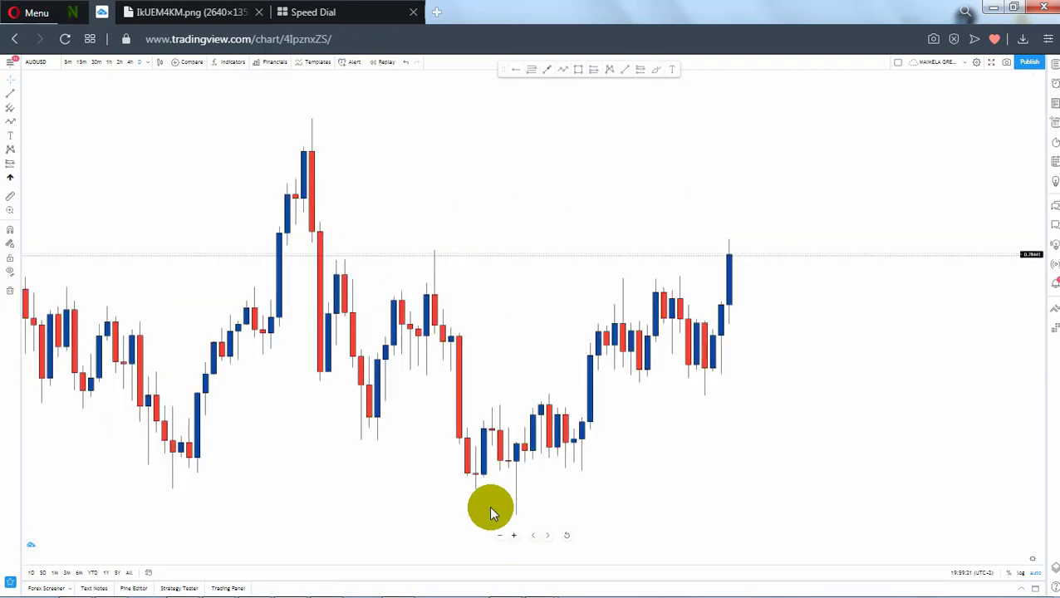
Draw horizontal rays on the daily AUDUSD chart from the late-February high at about 0.80068 and that candle's body top at about 0.79648.
{"action": "left_click_drag", "start_coordinate": [414, 380], "coordinate": [511, 306]}
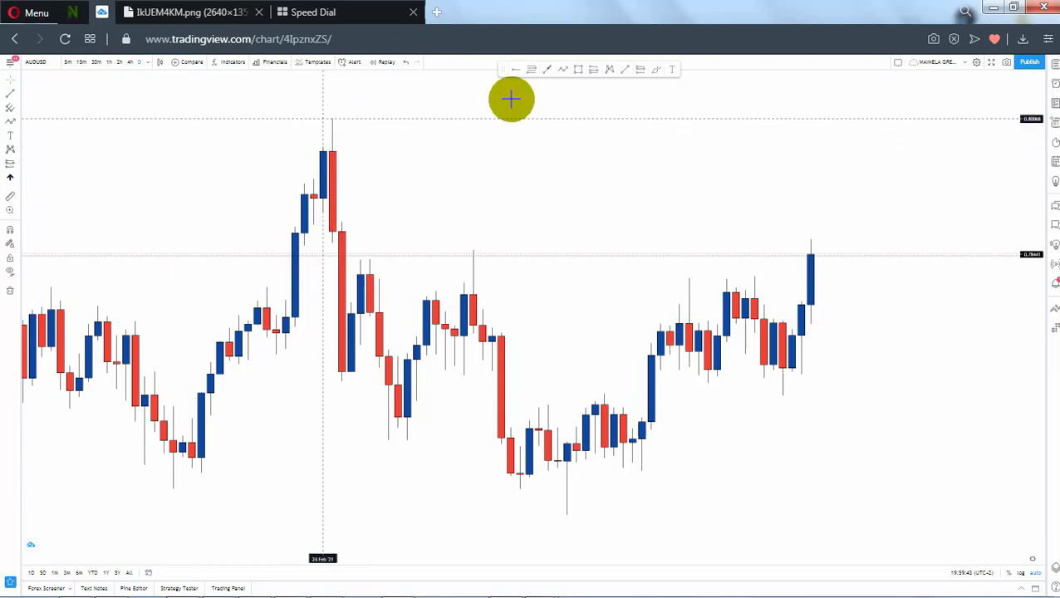
{"action": "left_click", "coordinate": [329, 117]}
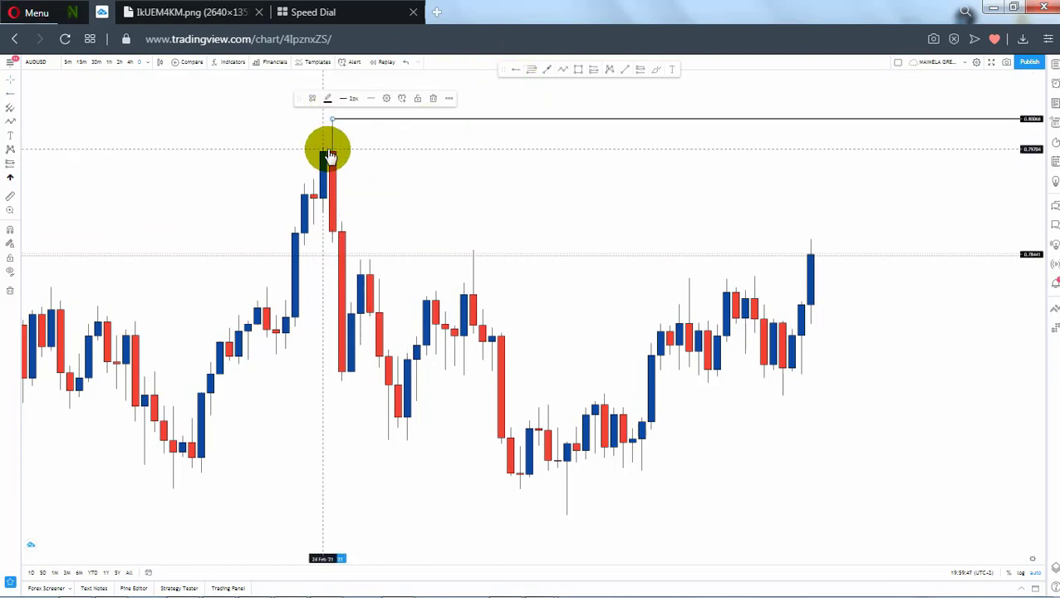
{"action": "left_click", "coordinate": [517, 70]}
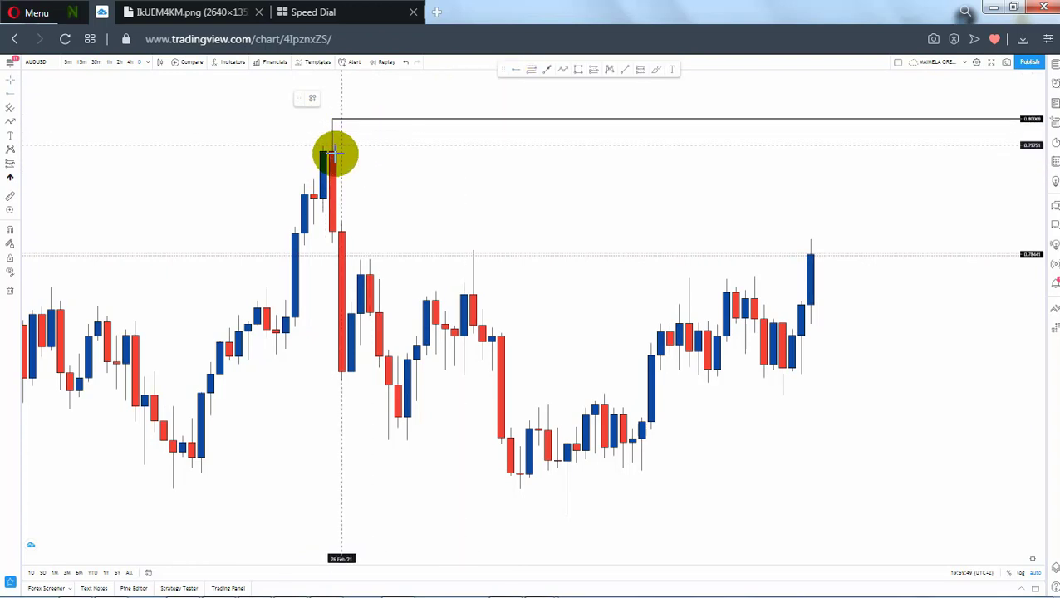
{"action": "left_click", "coordinate": [330, 154]}
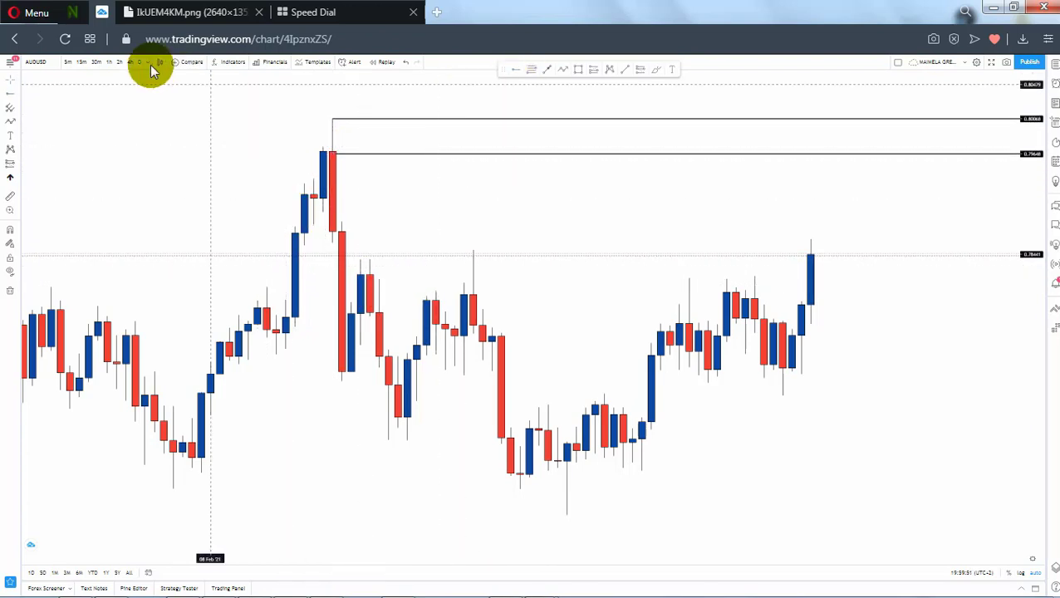
Switch the AUDUSD chart to the 4-hour timeframe, with the price history back to the late-February high in view.
{"action": "left_click", "coordinate": [131, 63]}
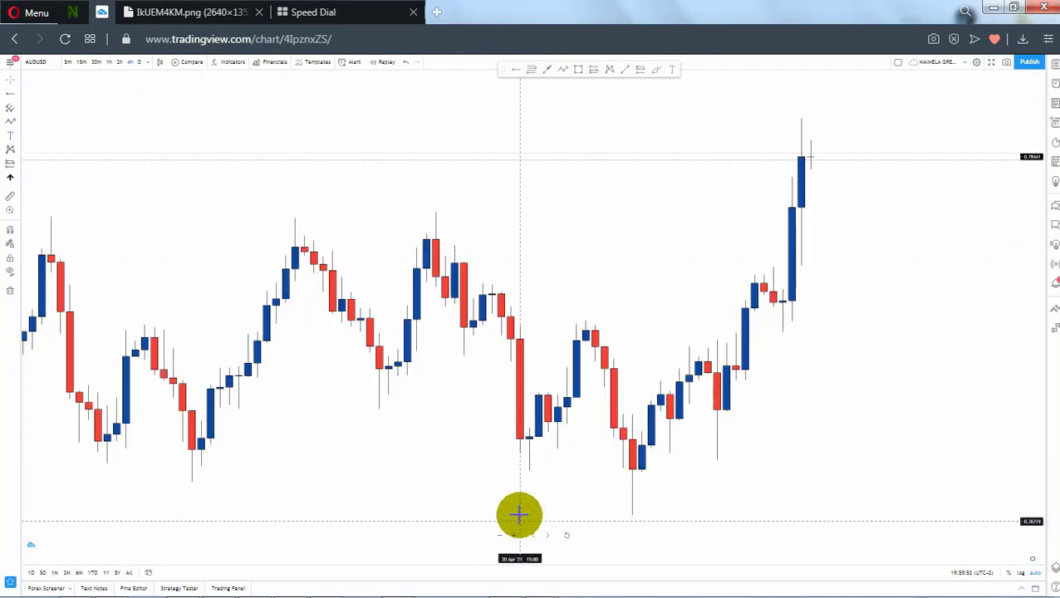
{"action": "left_click", "coordinate": [501, 538]}
{"action": "left_click", "coordinate": [502, 538]}
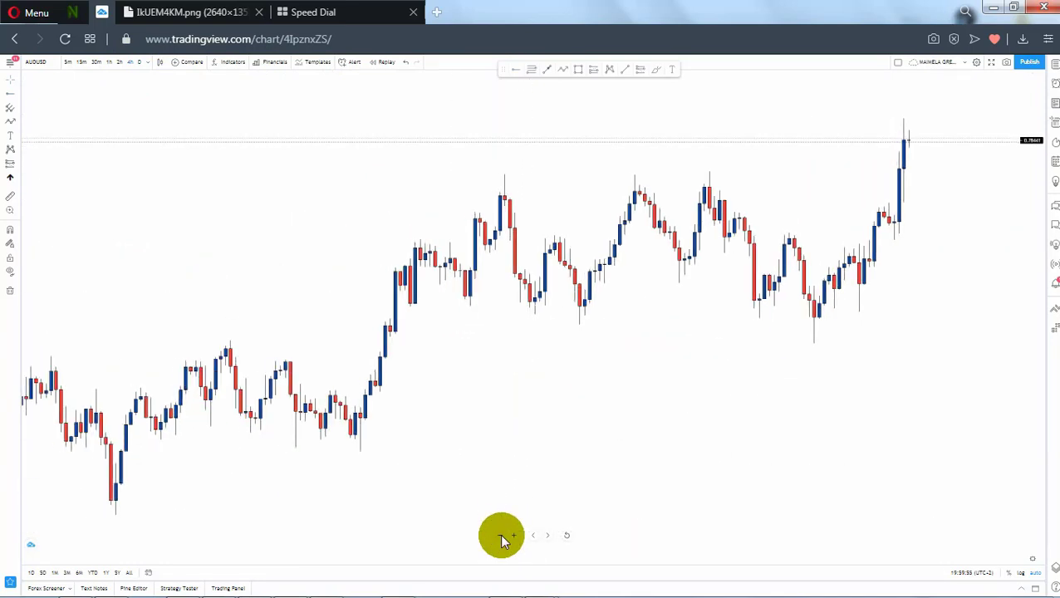
{"action": "left_click", "coordinate": [501, 538]}
{"action": "left_click", "coordinate": [502, 538]}
{"action": "left_click", "coordinate": [501, 538]}
{"action": "left_click", "coordinate": [502, 538]}
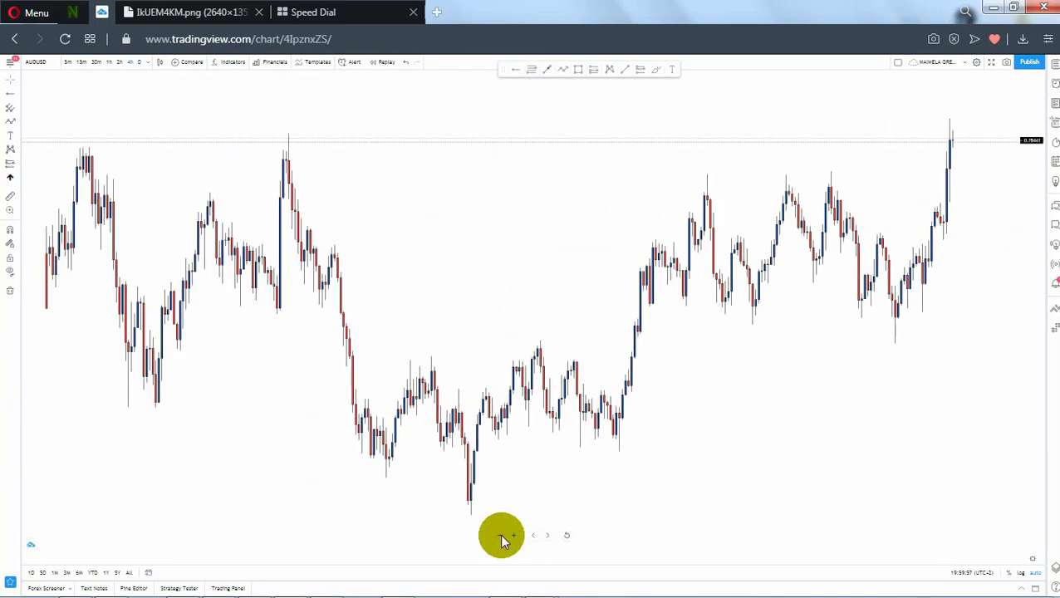
{"action": "left_click", "coordinate": [502, 538]}
{"action": "left_click", "coordinate": [502, 538]}
{"action": "left_click_drag", "start_coordinate": [522, 303], "coordinate": [449, 310]}
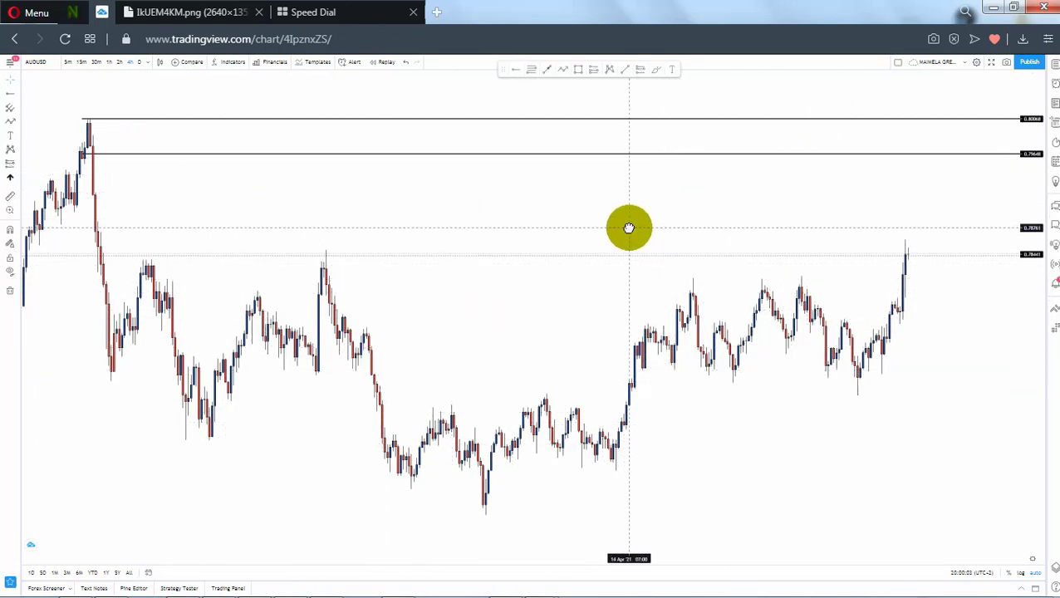
{"action": "left_click_drag", "start_coordinate": [630, 226], "coordinate": [624, 226]}
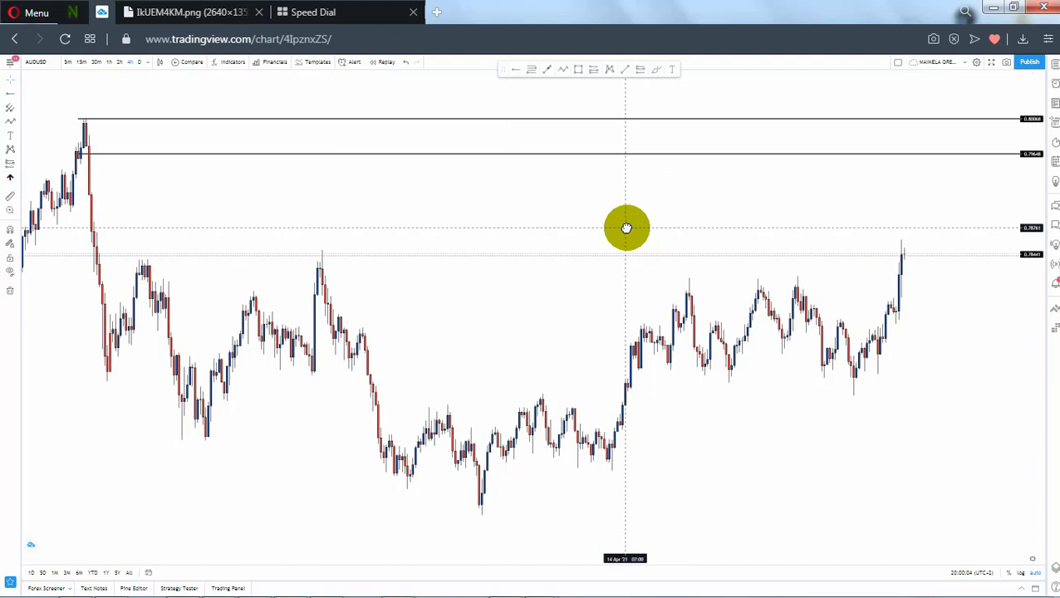
Raise the lower horizontal ray to about 0.79732 to fit the 4-hour candles.
{"action": "left_click", "coordinate": [79, 150]}
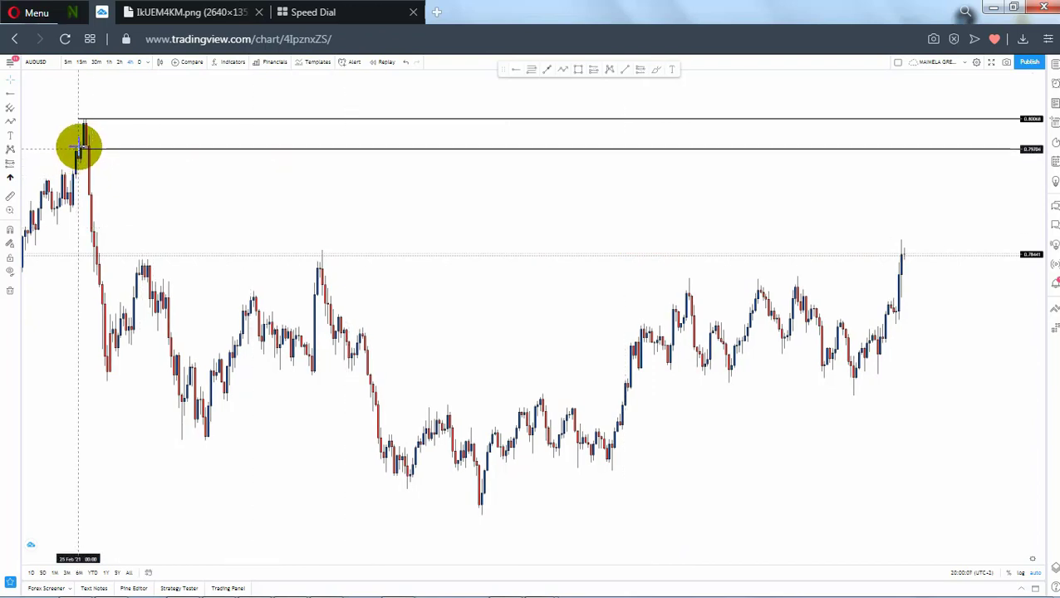
{"action": "left_click", "coordinate": [79, 146]}
{"action": "left_click", "coordinate": [106, 206]}
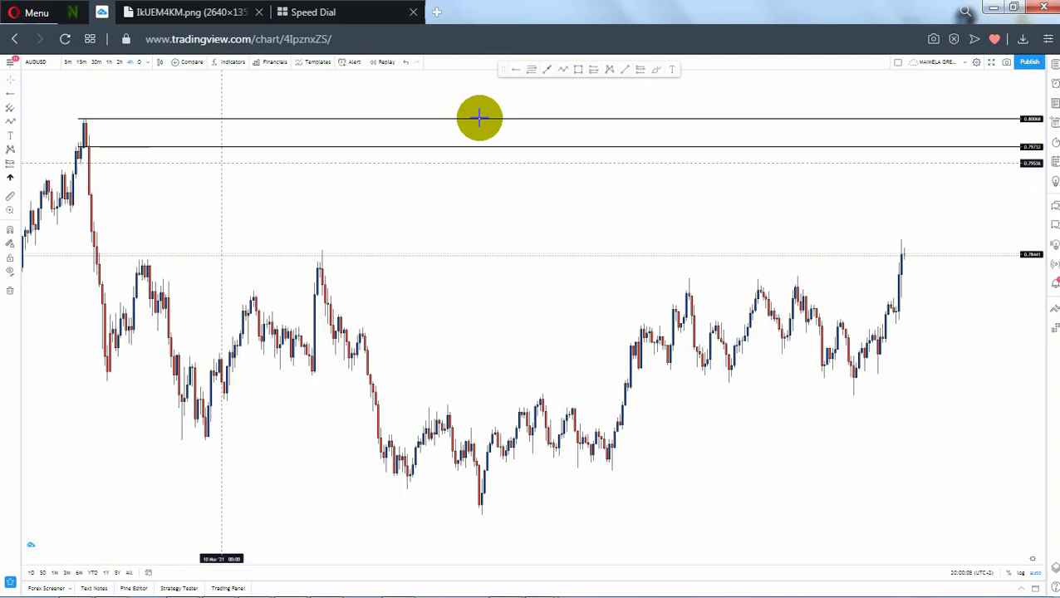
Highlight the late-February high with a small rectangle spanning the two horizontal rays.
{"action": "left_click", "coordinate": [581, 72]}
{"action": "left_click_drag", "start_coordinate": [81, 123], "coordinate": [97, 137]}
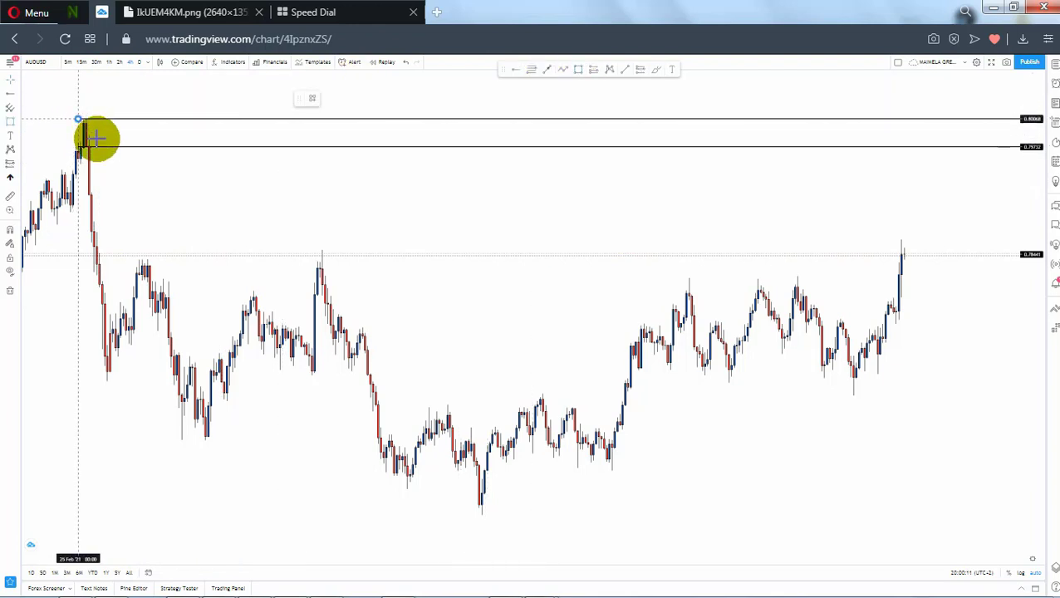
{"action": "left_click", "coordinate": [270, 234]}
Draw a near-horizontal trend line from the 2 March high past the latest candles to 14 May at about 0.78341.
{"action": "left_click", "coordinate": [626, 72]}
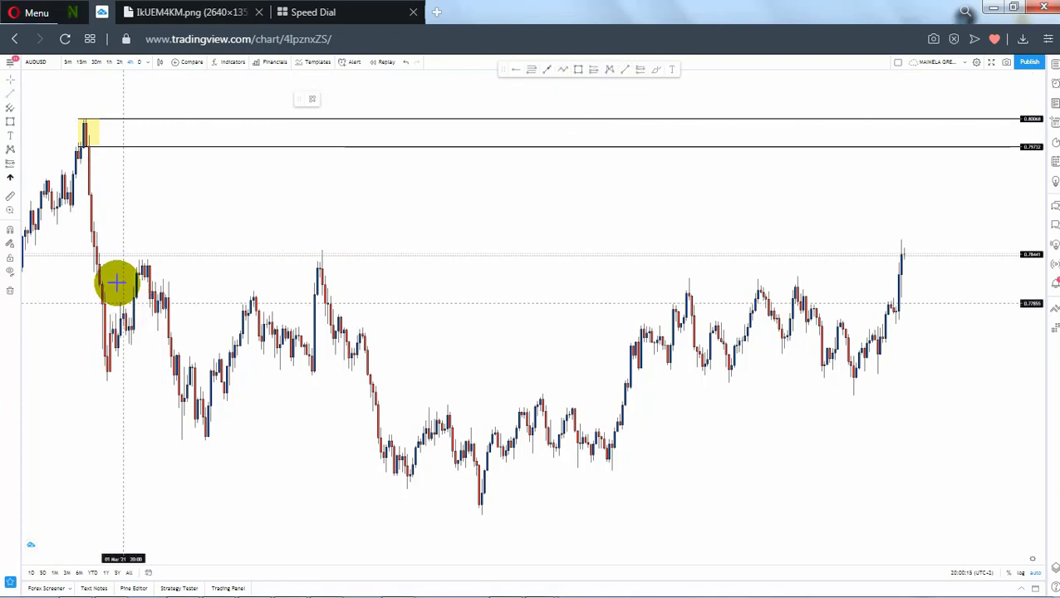
{"action": "mouse_move", "coordinate": [148, 264]}
{"action": "left_mouse_down"}
{"action": "mouse_move", "coordinate": [979, 310]}
{"action": "mouse_move", "coordinate": [972, 262]}
{"action": "left_mouse_up"}
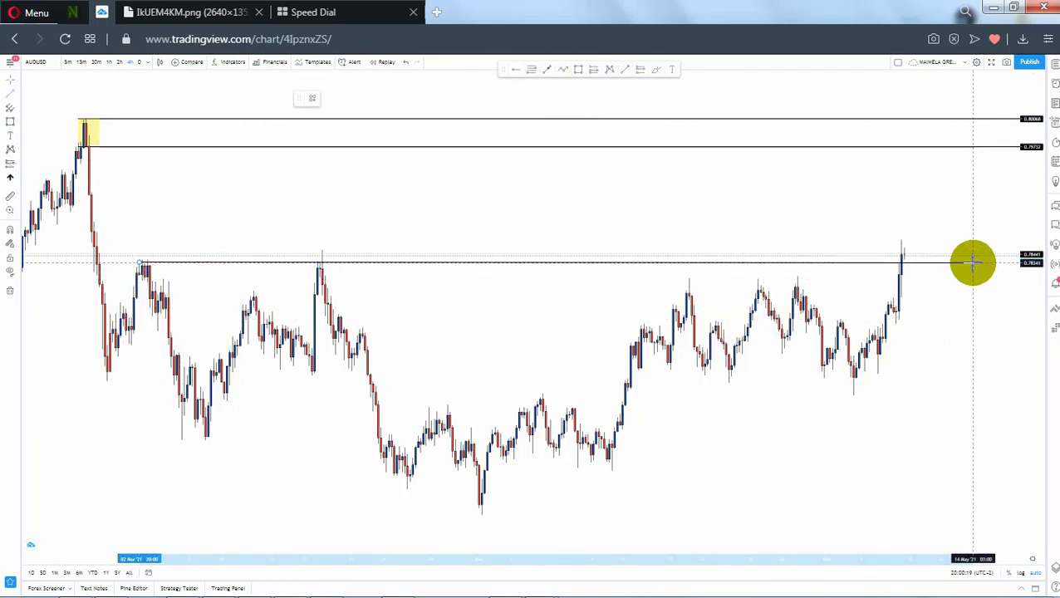
{"action": "left_click", "coordinate": [973, 263]}
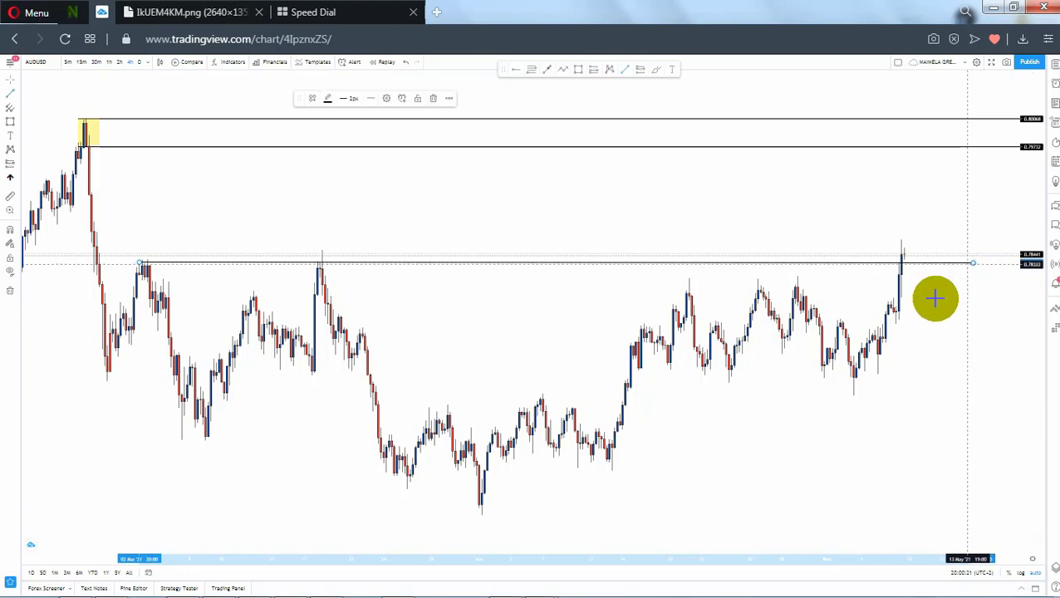
{"action": "left_click", "coordinate": [918, 330]}
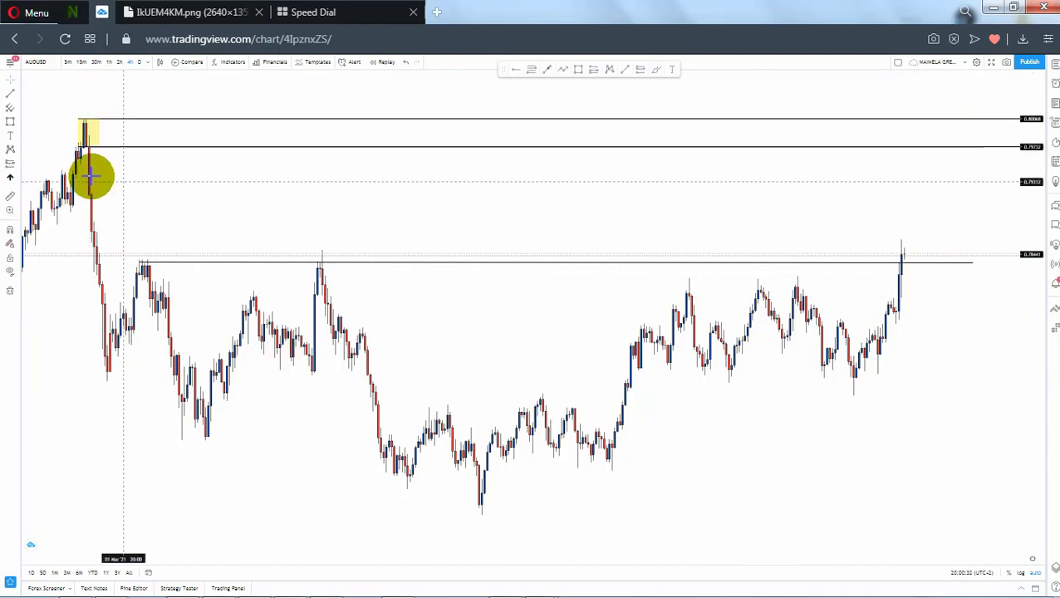
{"action": "left_click_drag", "start_coordinate": [117, 178], "coordinate": [103, 178]}
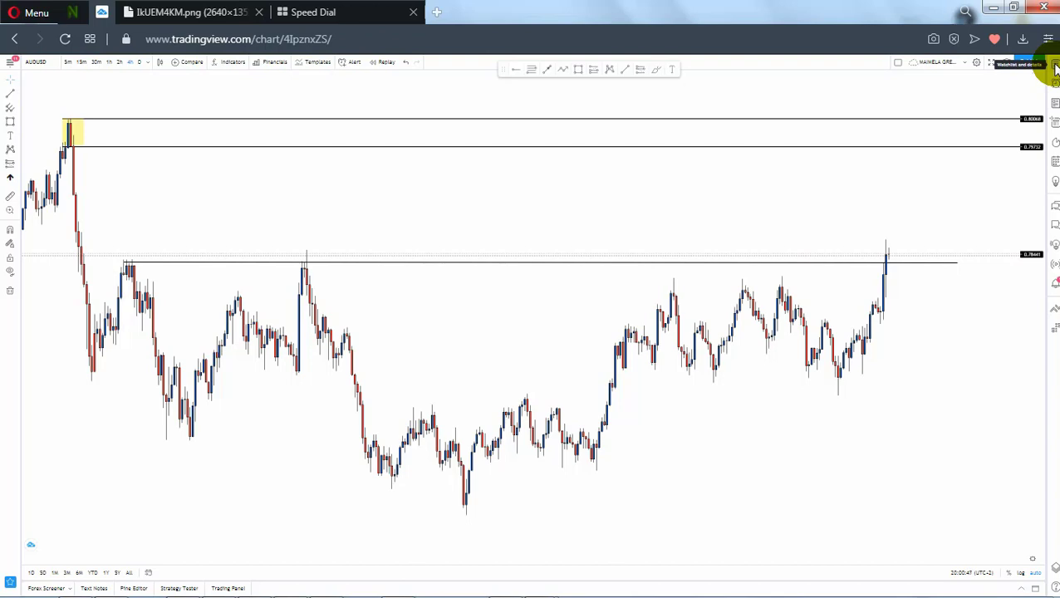
Load XAUUSD from the watchlist, remove all existing drawings from its chart, and hide the watchlist.
{"action": "left_click", "coordinate": [1044, 124]}
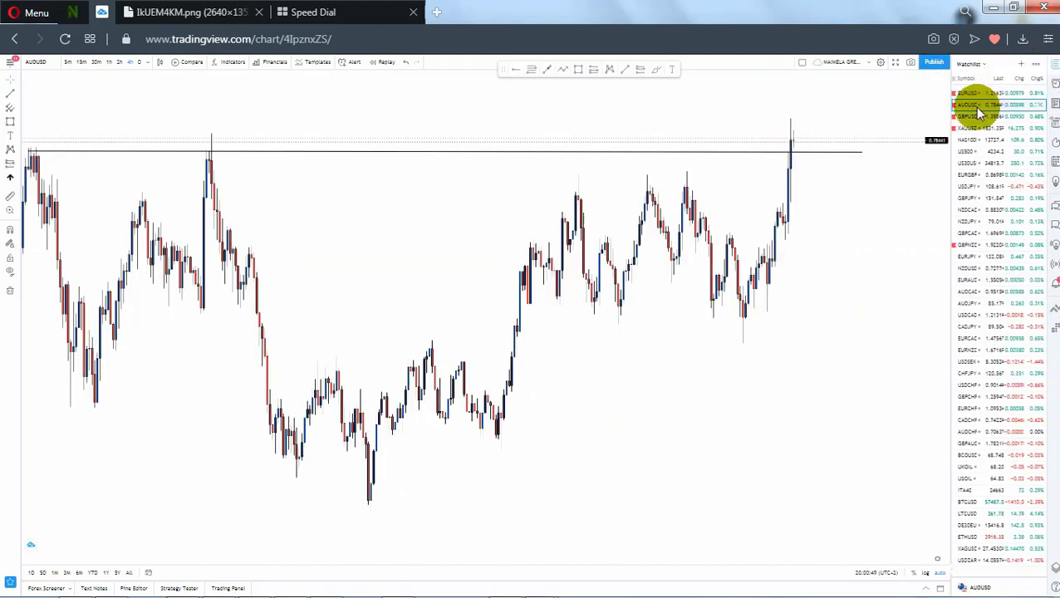
{"action": "left_click", "coordinate": [1009, 117]}
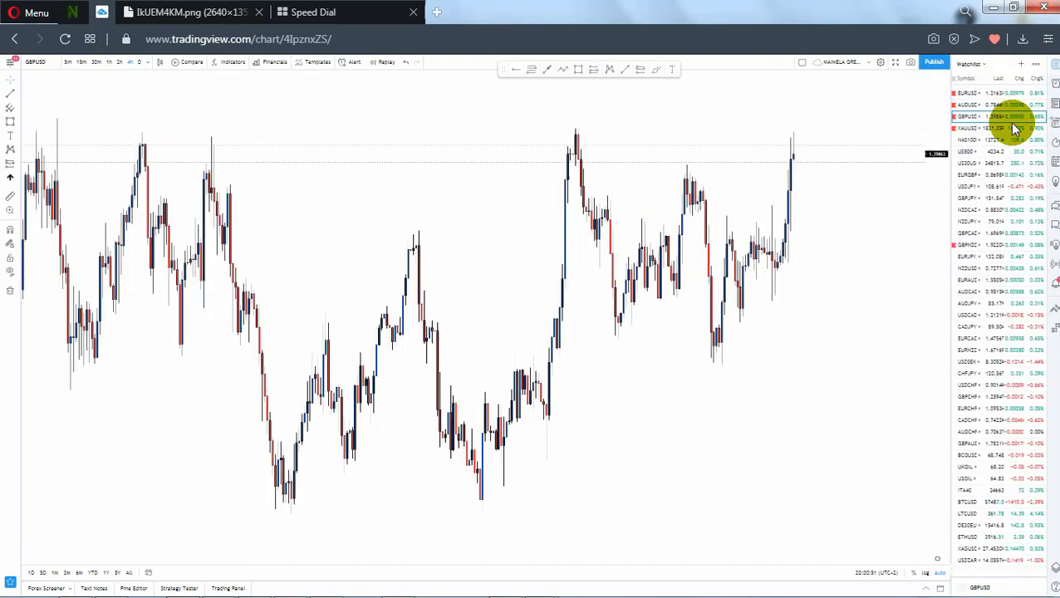
{"action": "left_click", "coordinate": [988, 129]}
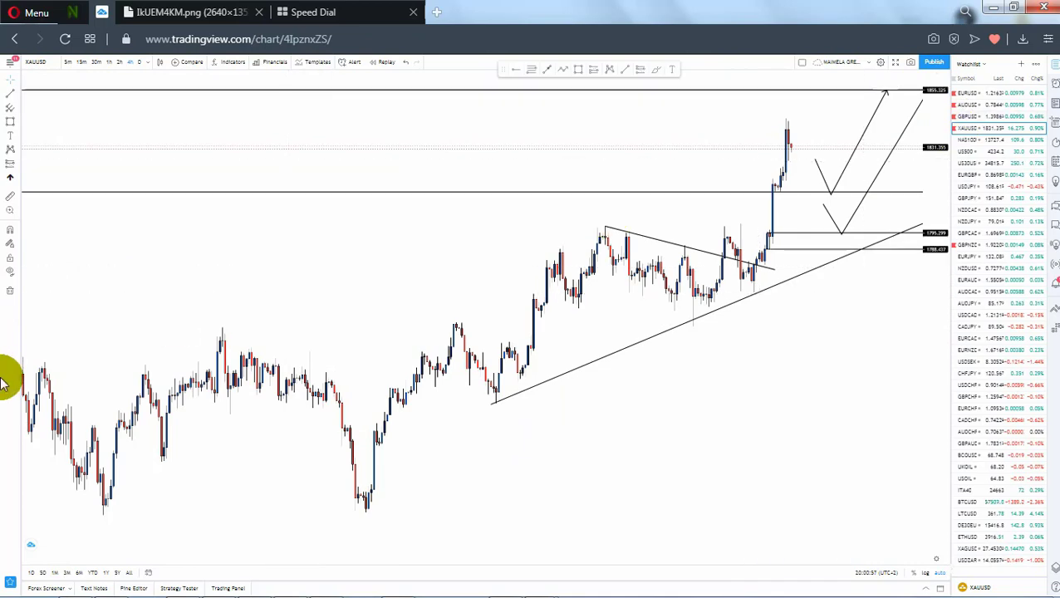
{"action": "left_click", "coordinate": [9, 288]}
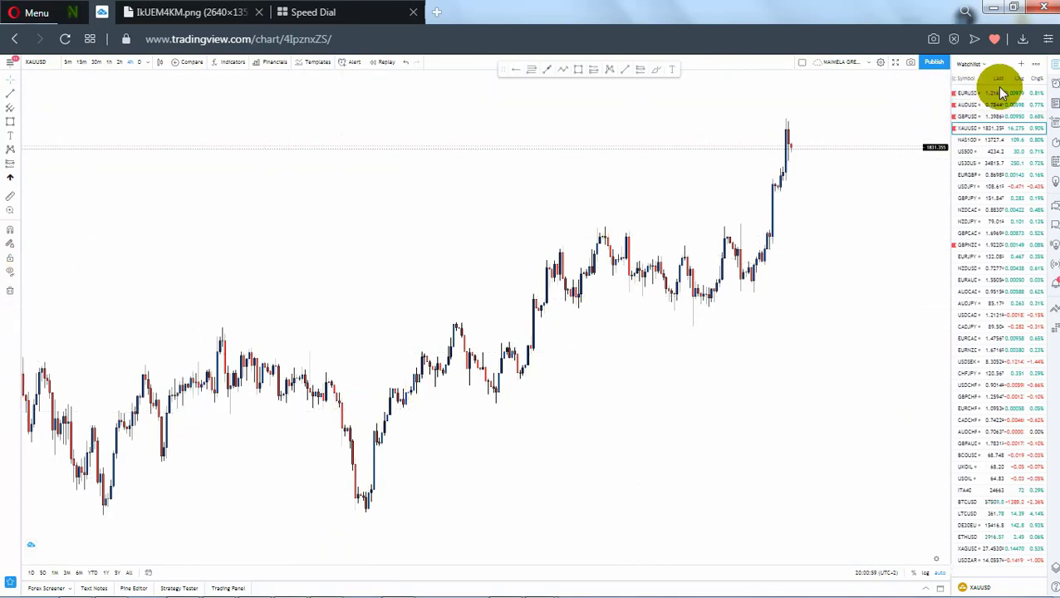
{"action": "left_click", "coordinate": [1053, 62]}
{"action": "left_click_drag", "start_coordinate": [389, 285], "coordinate": [415, 322]}
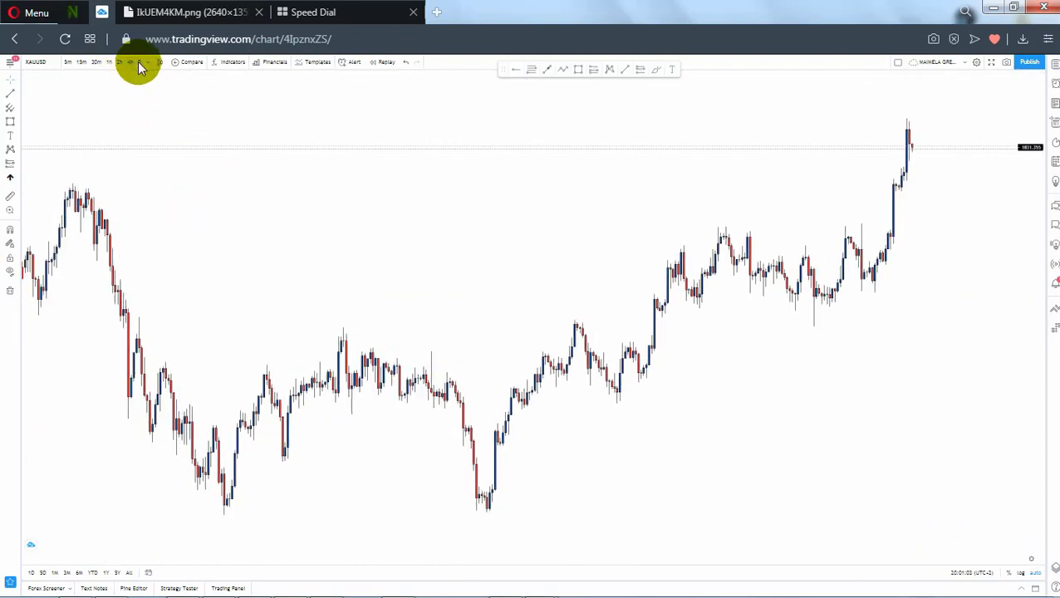
Switch XAUUSD to the daily timeframe and draw a horizontal ray from the base of the early-May breakout candle at about 1787.7.
{"action": "left_click", "coordinate": [141, 63]}
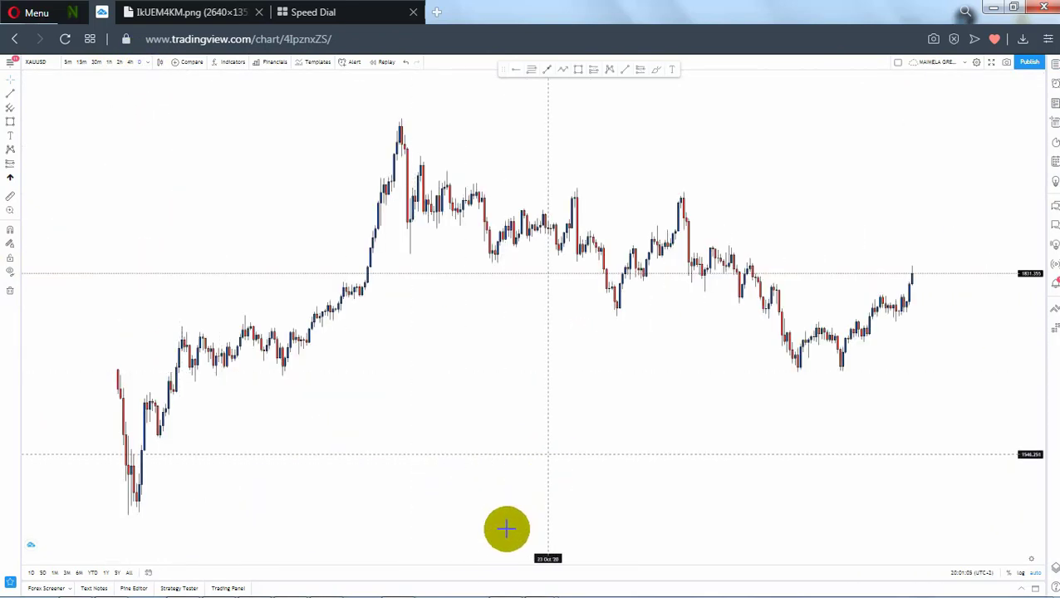
{"action": "mouse_move", "coordinate": [496, 518]}
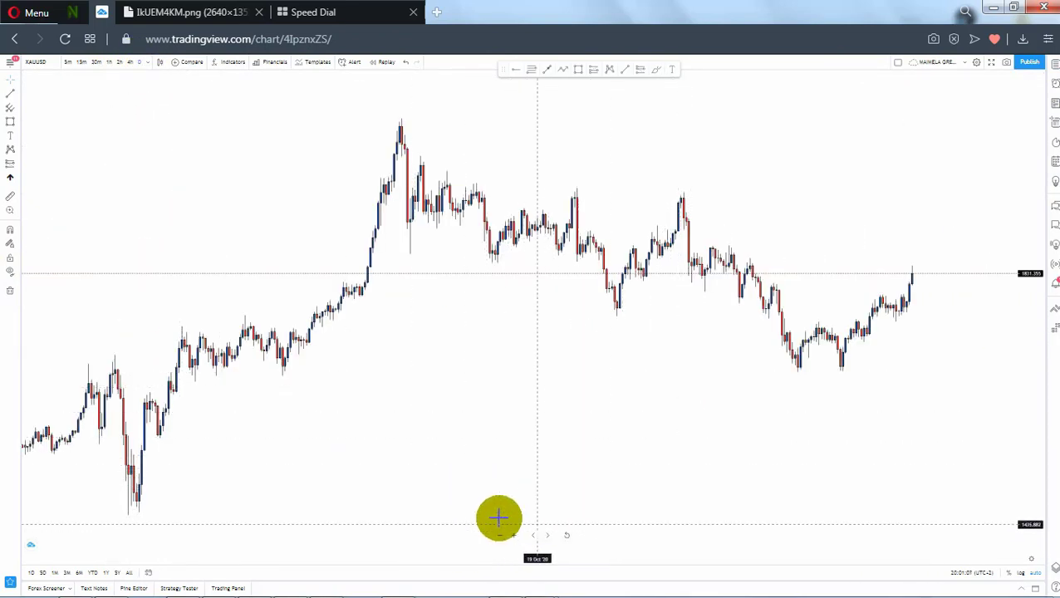
{"action": "left_click", "coordinate": [514, 537]}
{"action": "left_click", "coordinate": [513, 537]}
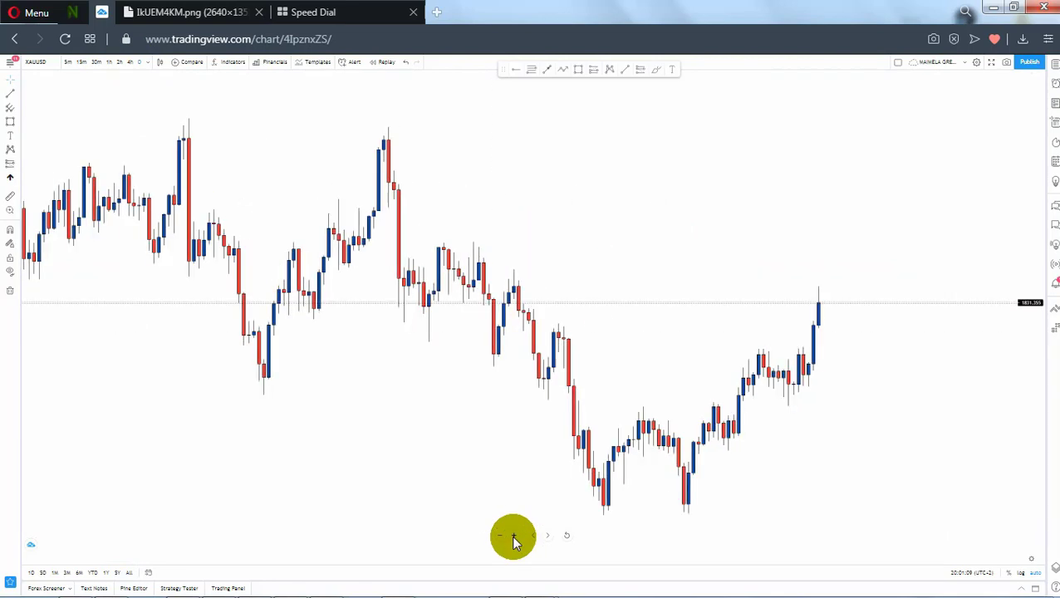
{"action": "left_click_drag", "start_coordinate": [329, 429], "coordinate": [343, 433]}
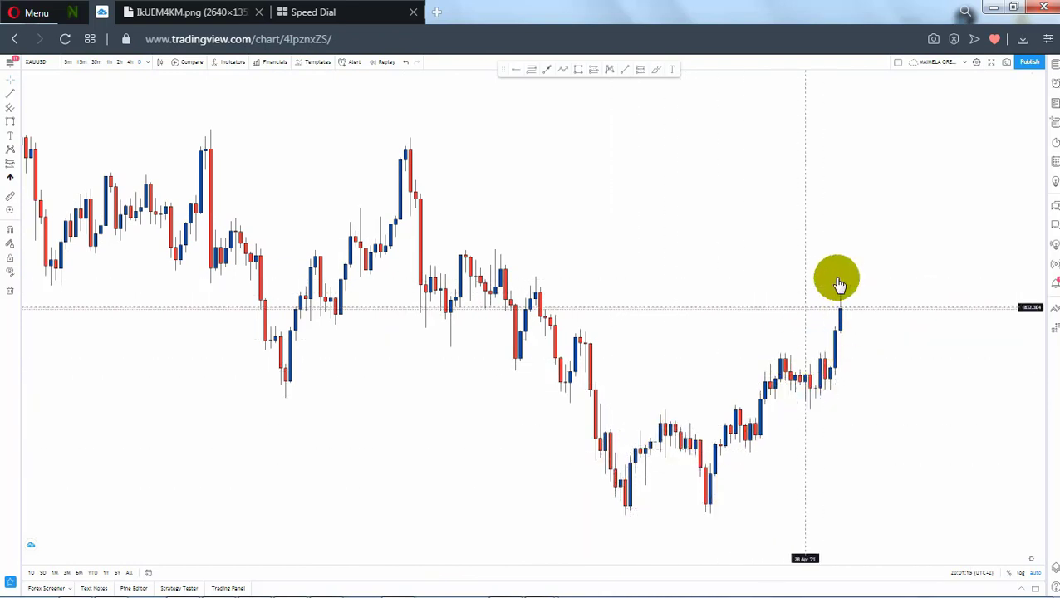
{"action": "left_click_drag", "start_coordinate": [578, 280], "coordinate": [539, 265]}
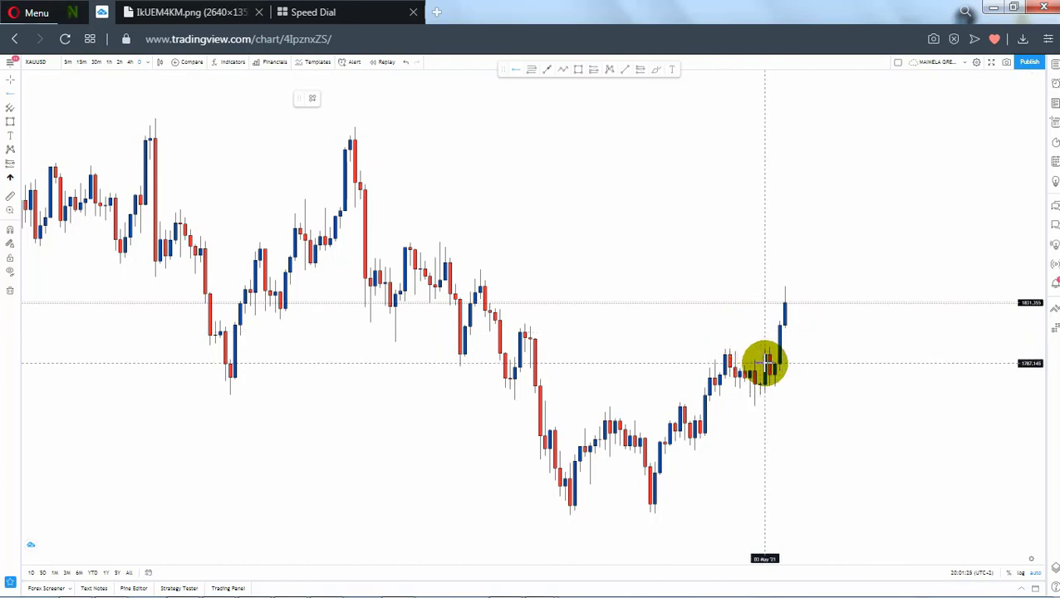
{"action": "left_click", "coordinate": [812, 442]}
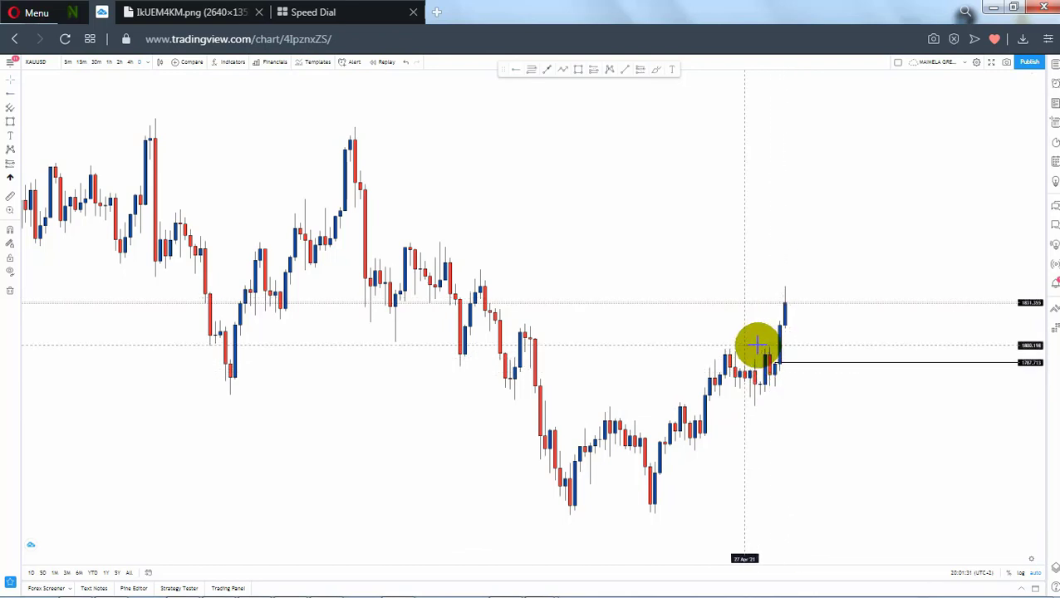
Draw a horizontal arrow line along the late-April highs at about 1796.2, extending past the latest candles to 14 May.
{"action": "left_click", "coordinate": [546, 70]}
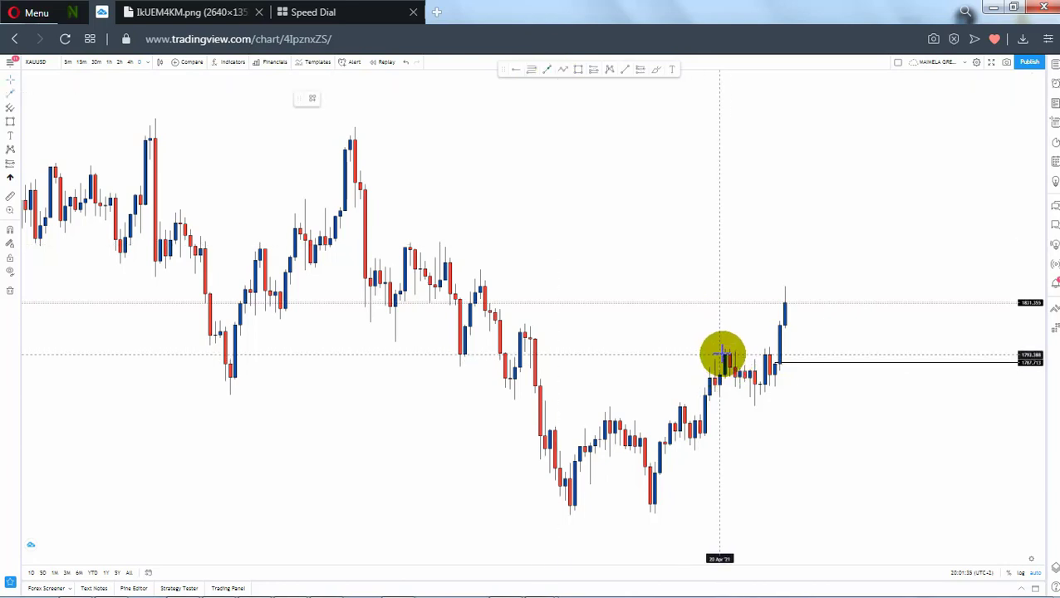
{"action": "left_click", "coordinate": [810, 351]}
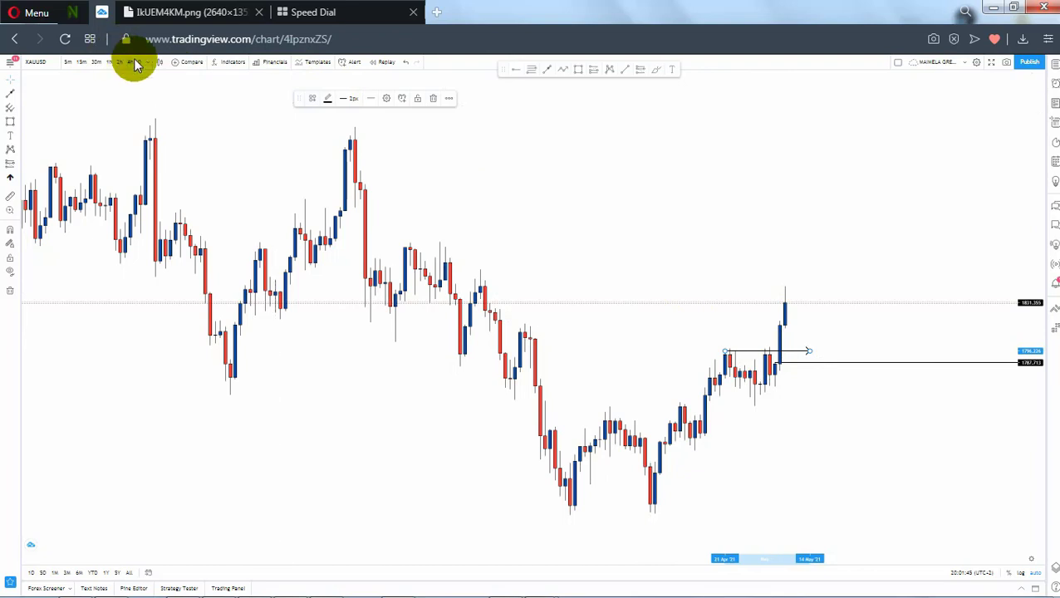
Switch XAUUSD to the 4-hour timeframe and move the horizontal ray to the base of the breakout candles at about 1788.29.
{"action": "scroll", "coordinate": [216, 211], "scroll_direction": "up", "scroll_amount": 3}
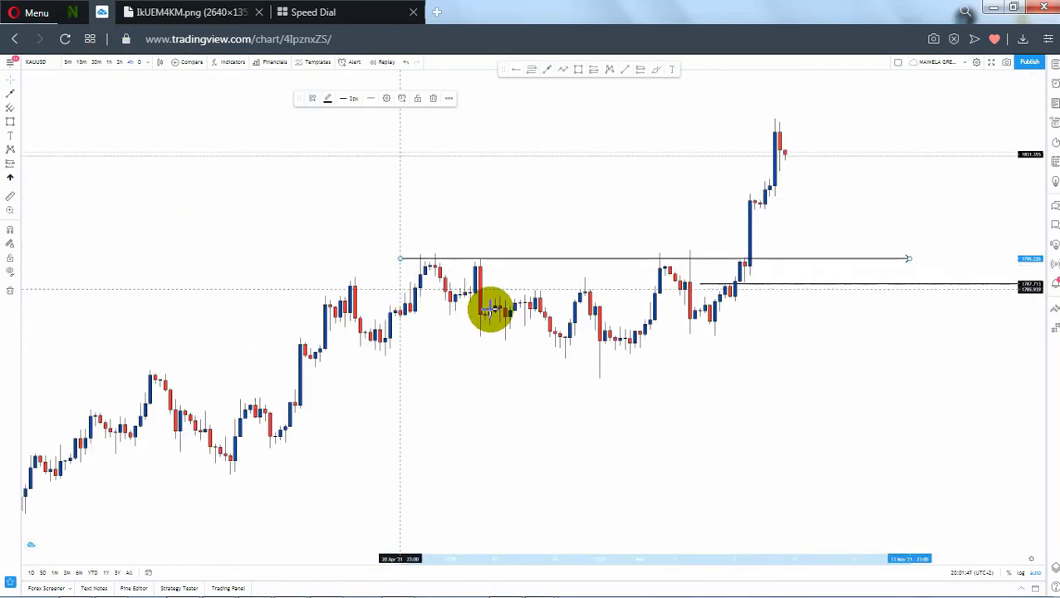
{"action": "left_click_drag", "start_coordinate": [763, 301], "coordinate": [508, 343]}
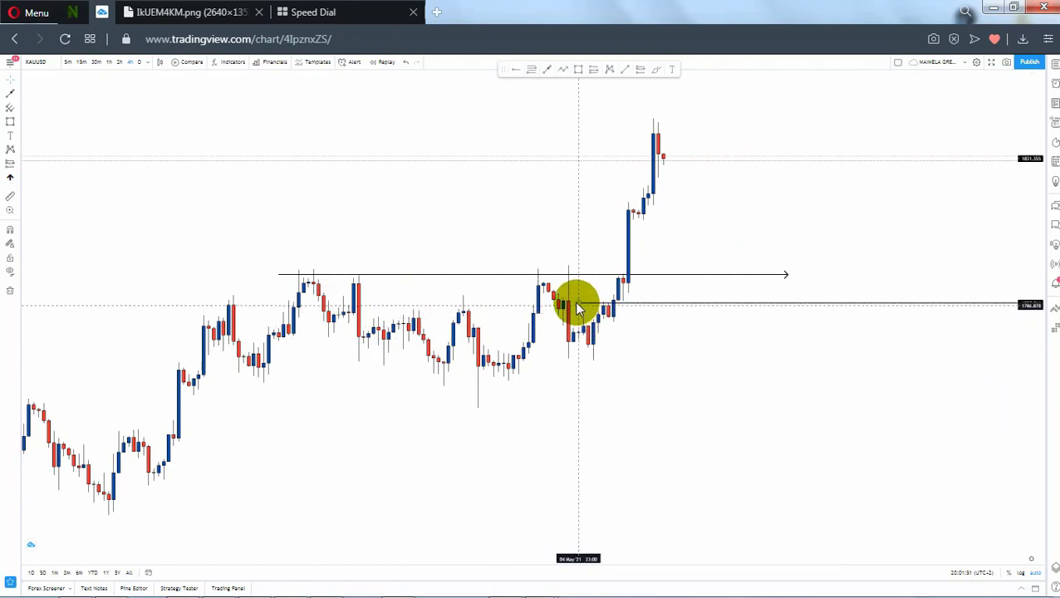
{"action": "left_click_drag", "start_coordinate": [577, 302], "coordinate": [614, 303]}
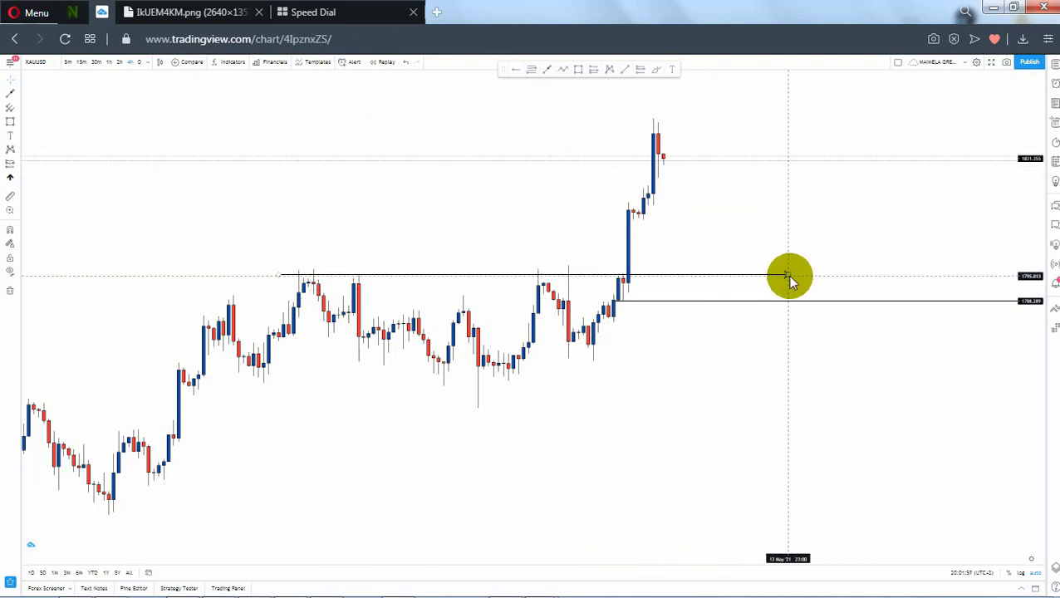
Delete the arrow line and draw a second horizontal ray from the top of the 6 May base at about 1796.05.
{"action": "left_click", "coordinate": [917, 273]}
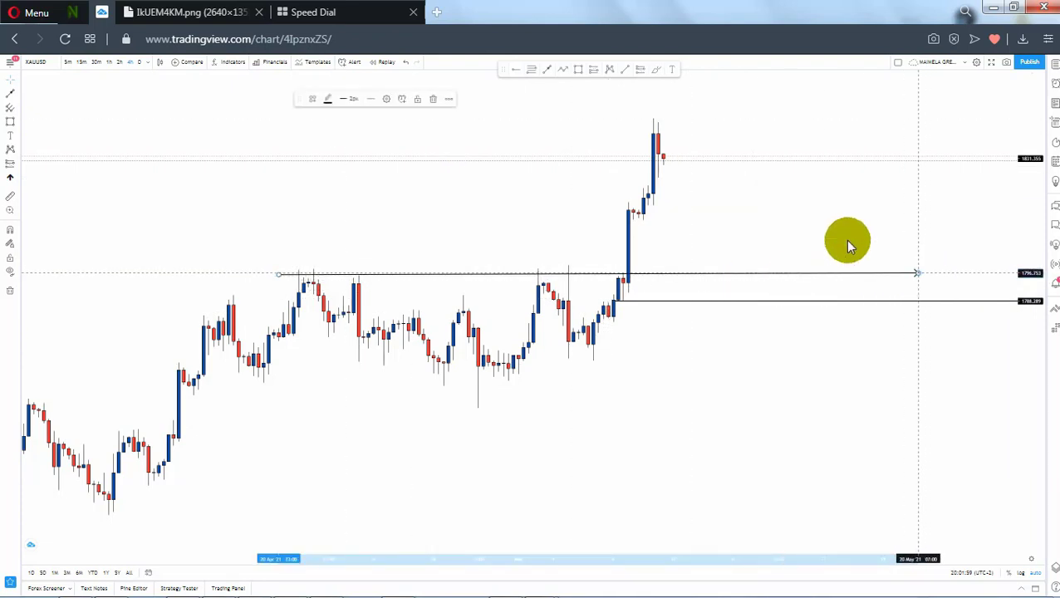
{"action": "left_click", "coordinate": [433, 99]}
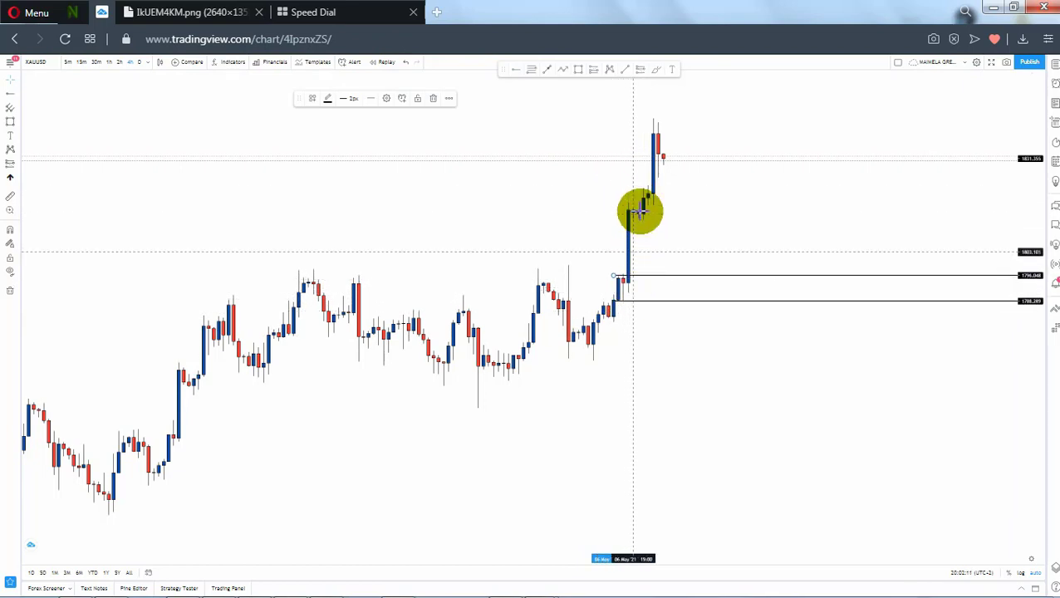
{"action": "left_click", "coordinate": [628, 293]}
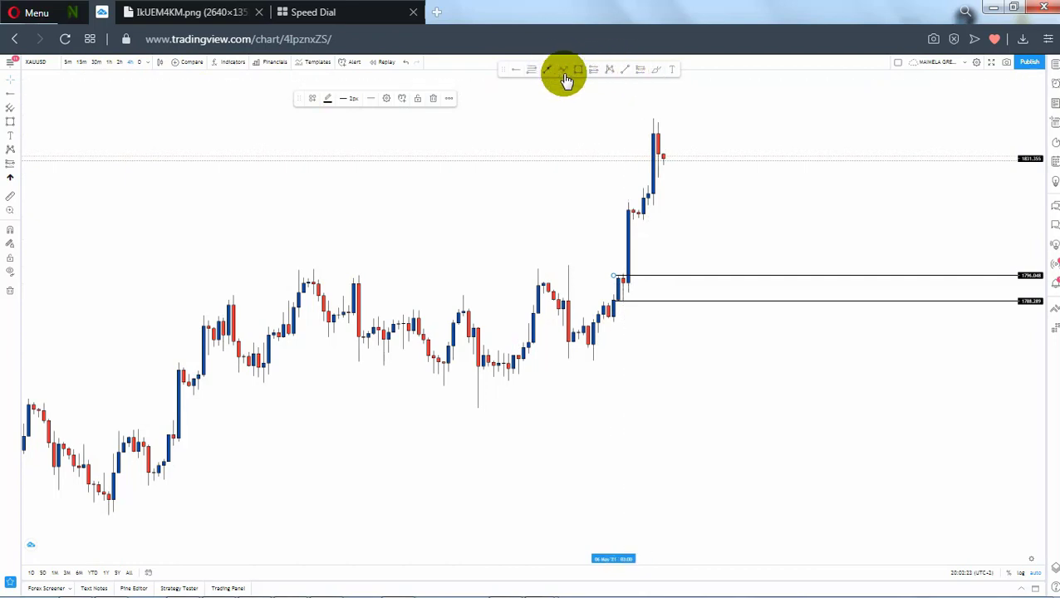
Draw a rising trend line from the 13 April low at about 1723.5 along the later swing lows, past the latest candles.
{"action": "left_click_drag", "start_coordinate": [481, 247], "coordinate": [502, 231]}
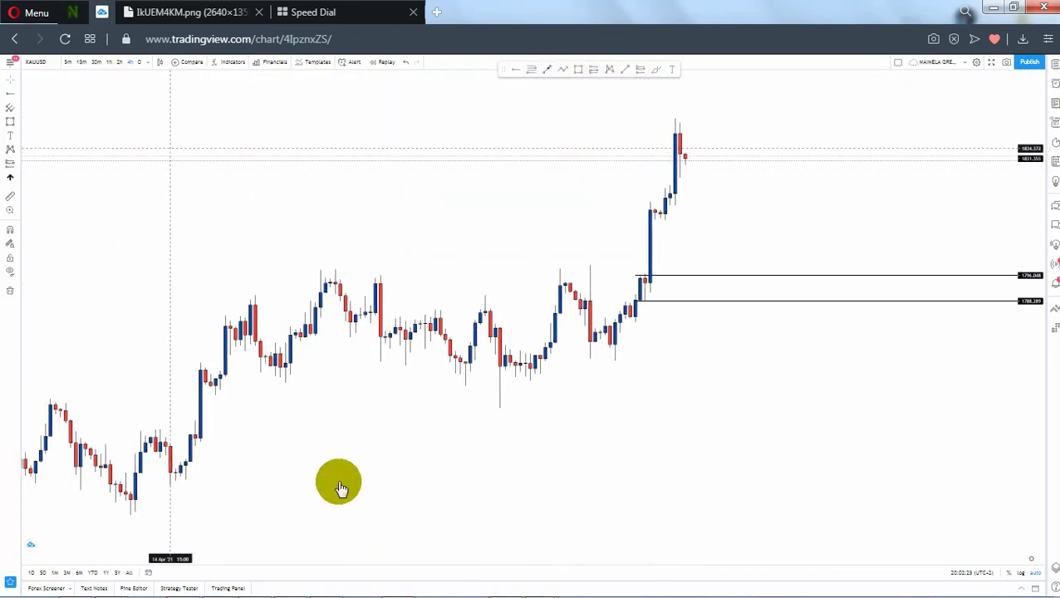
{"action": "left_click", "coordinate": [500, 536]}
{"action": "left_click", "coordinate": [499, 536]}
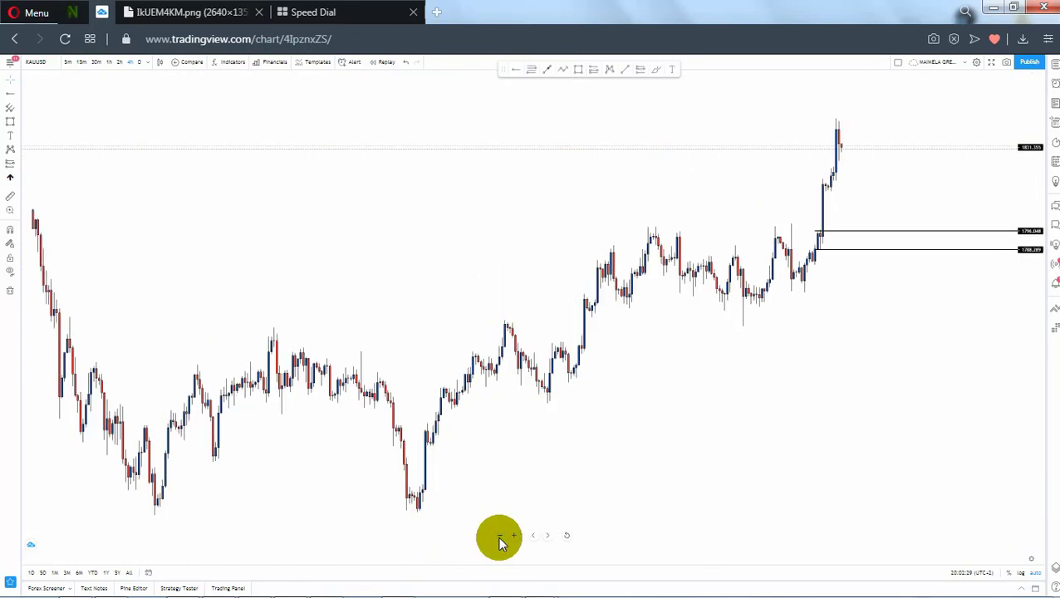
{"action": "left_click", "coordinate": [626, 69]}
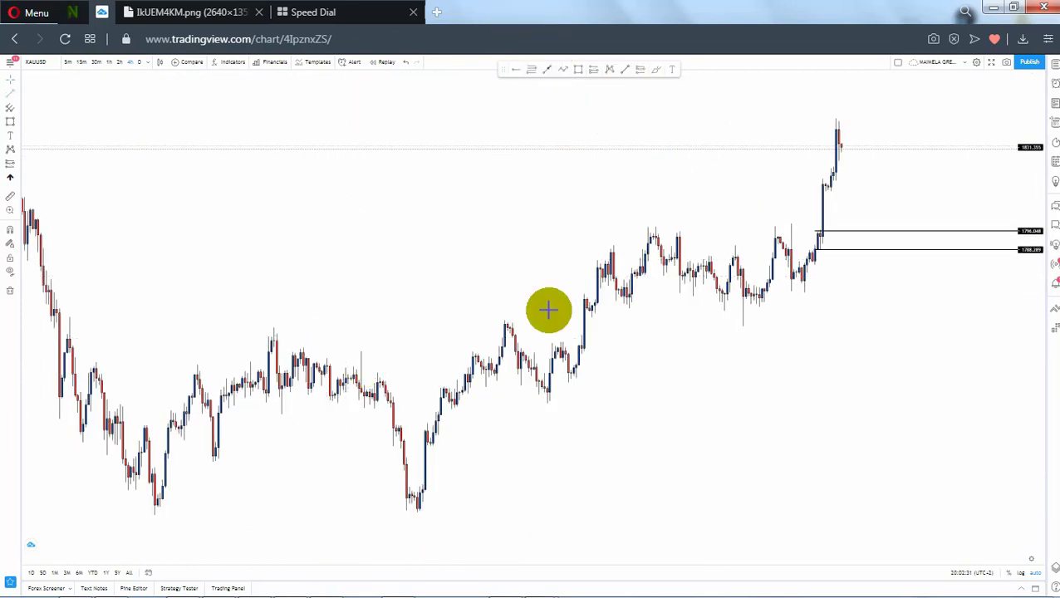
{"action": "left_click", "coordinate": [547, 405]}
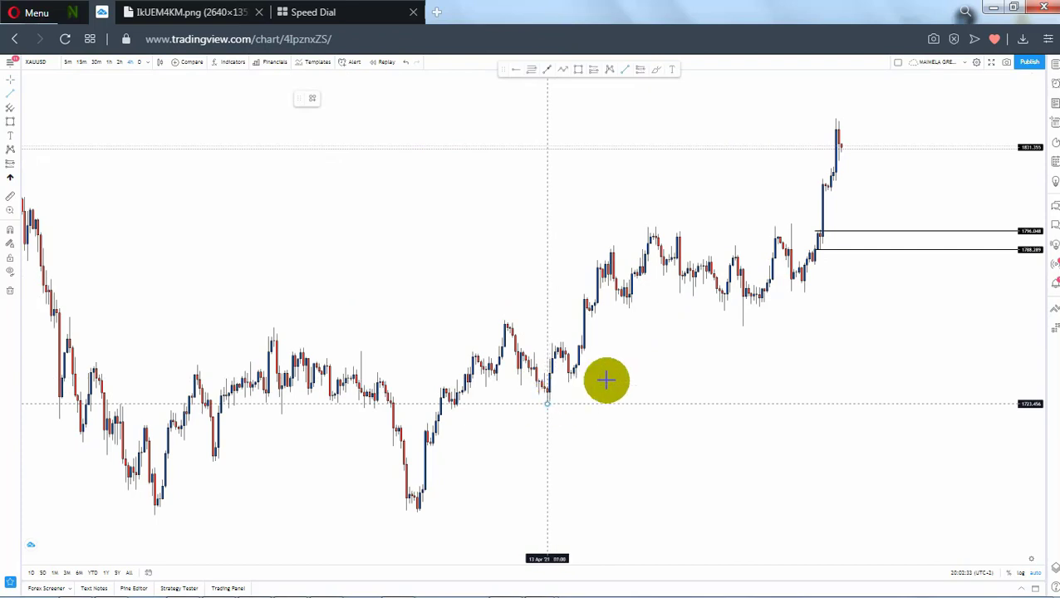
{"action": "left_click", "coordinate": [987, 214]}
{"action": "left_click", "coordinate": [859, 380]}
Draw a projected price path dipping between the two rays, bouncing briefly, retesting the trend line, and rallying above the recent high.
{"action": "left_click_drag", "start_coordinate": [769, 377], "coordinate": [679, 376]}
{"action": "left_click", "coordinate": [570, 73]}
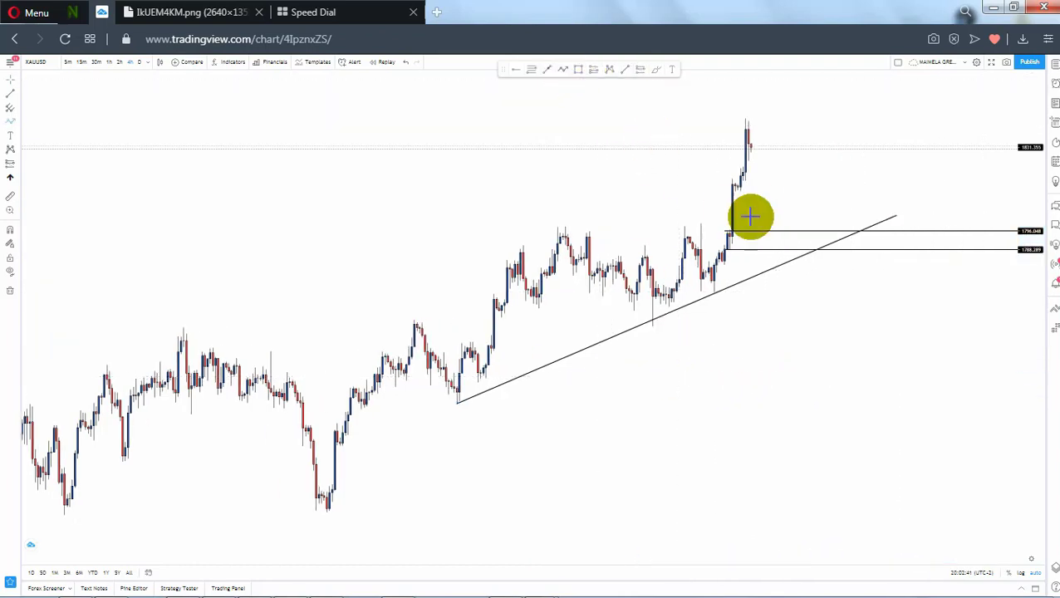
{"action": "left_click", "coordinate": [801, 202]}
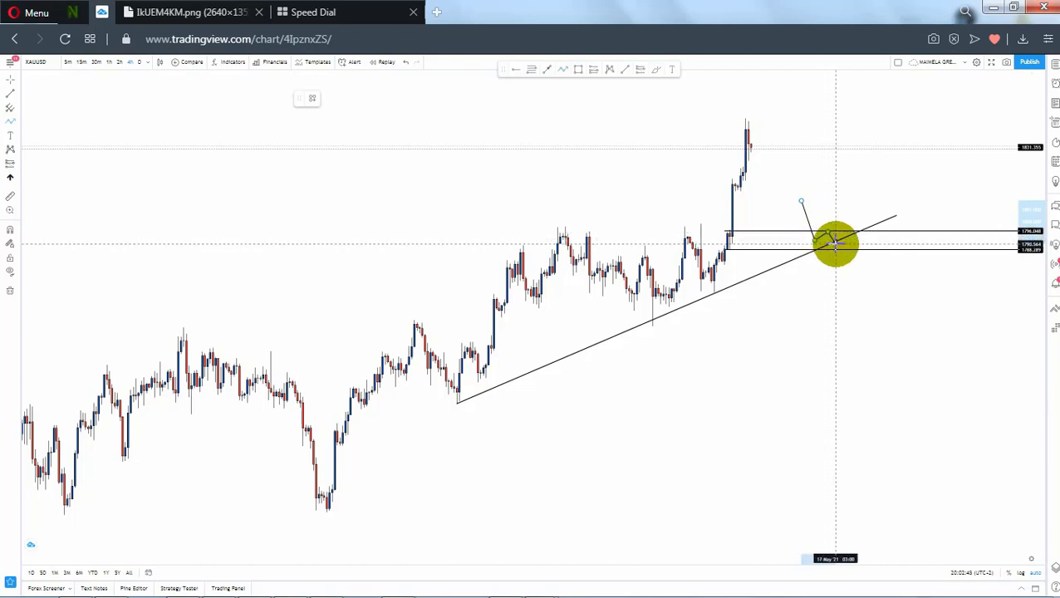
{"action": "left_click", "coordinate": [835, 243]}
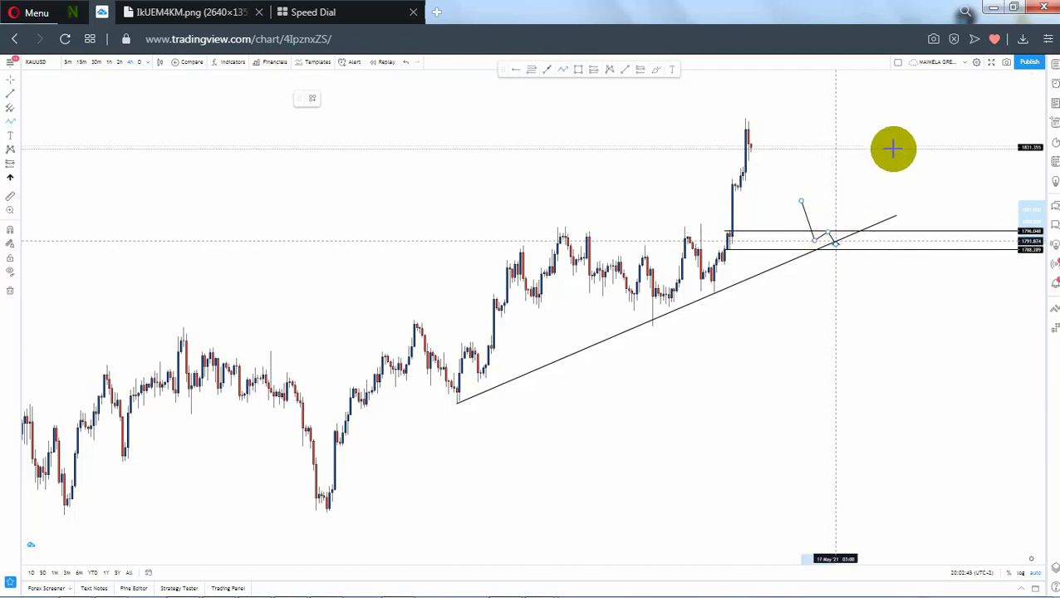
{"action": "double_click", "coordinate": [917, 97]}
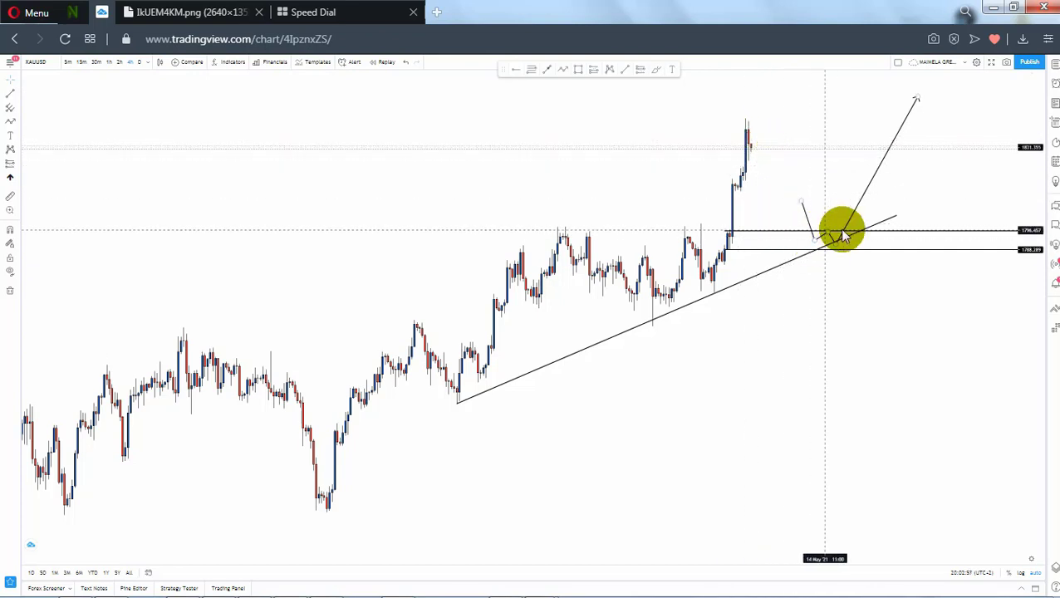
Highlight the breakout base between the two rays with a small rectangle and label the zone "DEMAND".
{"action": "left_click", "coordinate": [578, 70]}
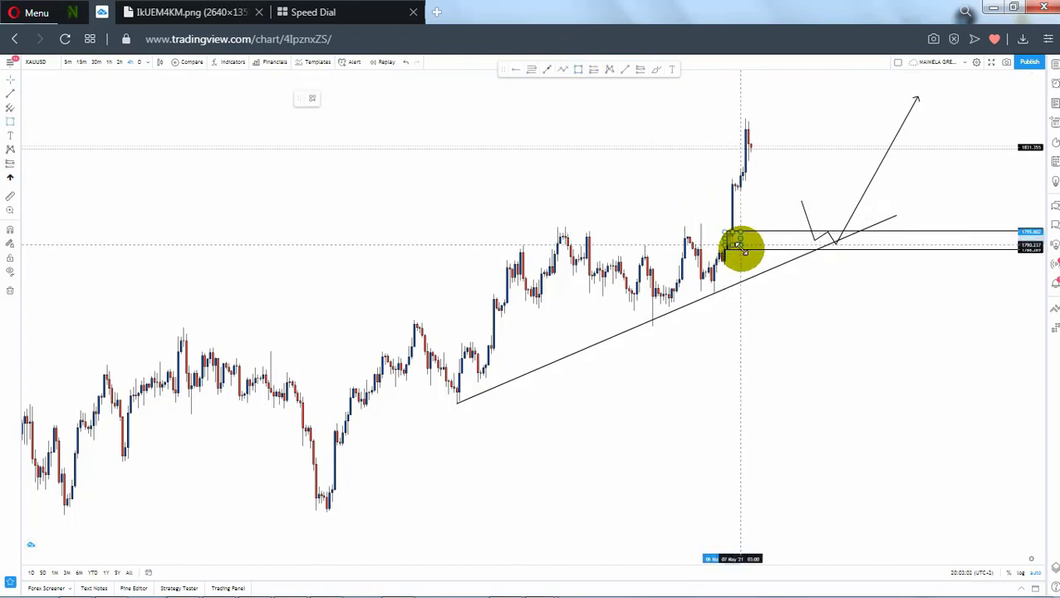
{"action": "left_click", "coordinate": [754, 238]}
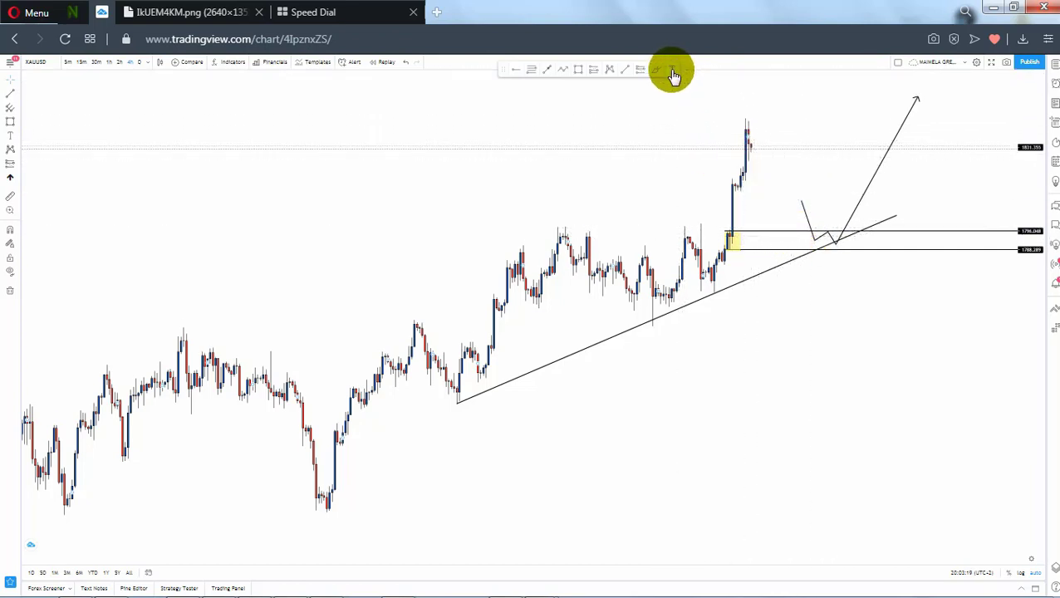
{"action": "left_click", "coordinate": [776, 239]}
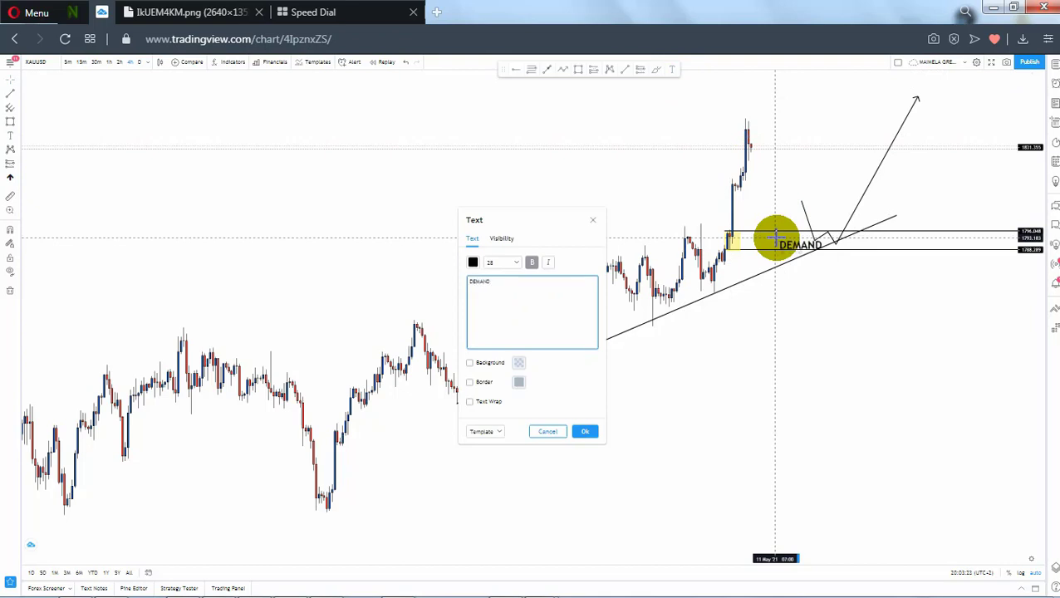
{"action": "left_click", "coordinate": [818, 337]}
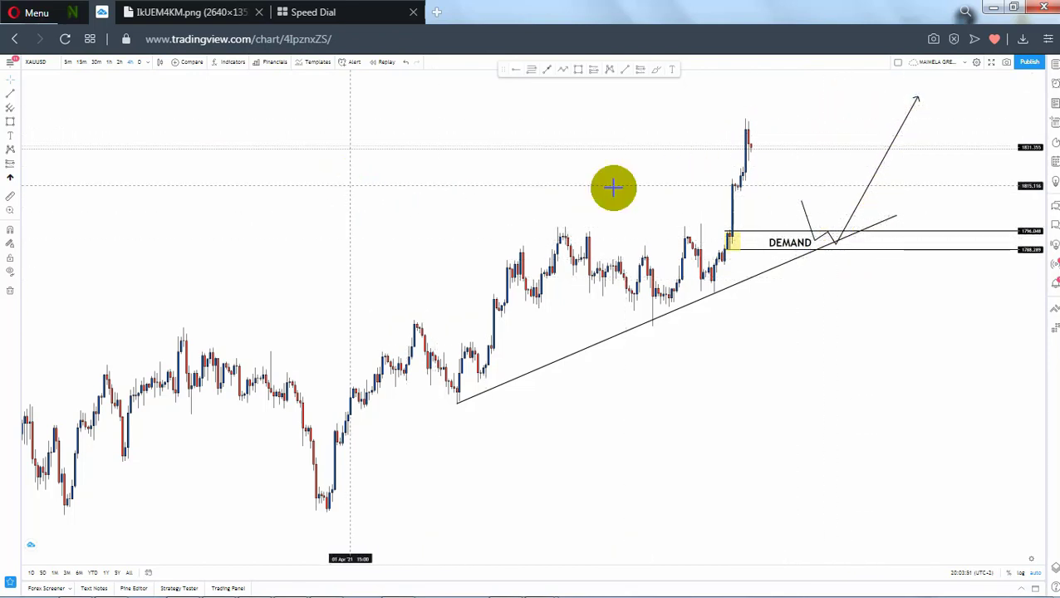
Load EURUSD from the watchlist, hide the watchlist, and review the marked short setup from the supply level to the trend line.
{"action": "left_click", "coordinate": [1054, 64]}
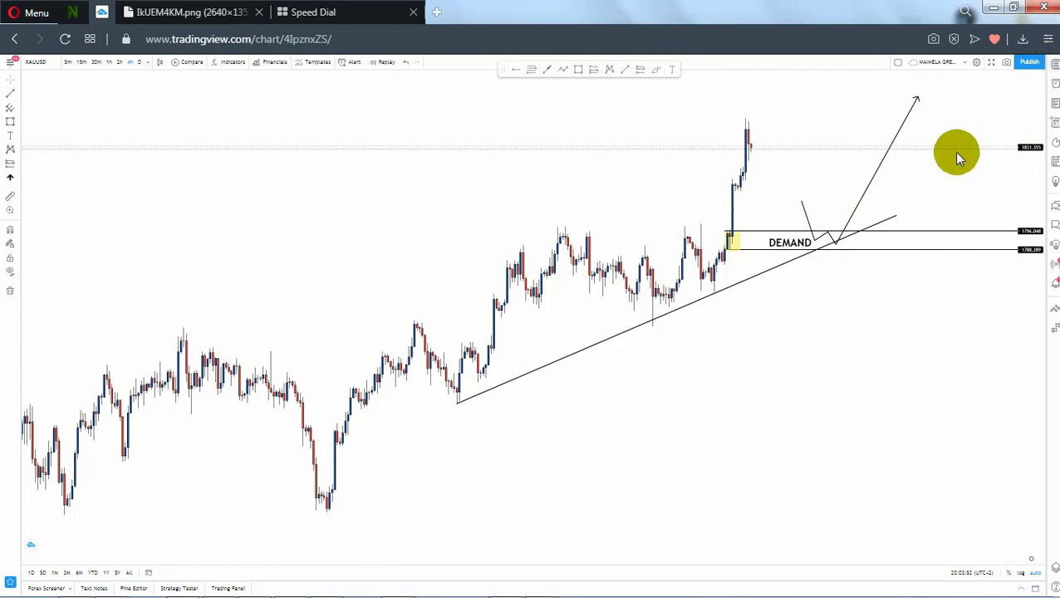
{"action": "left_click", "coordinate": [978, 94]}
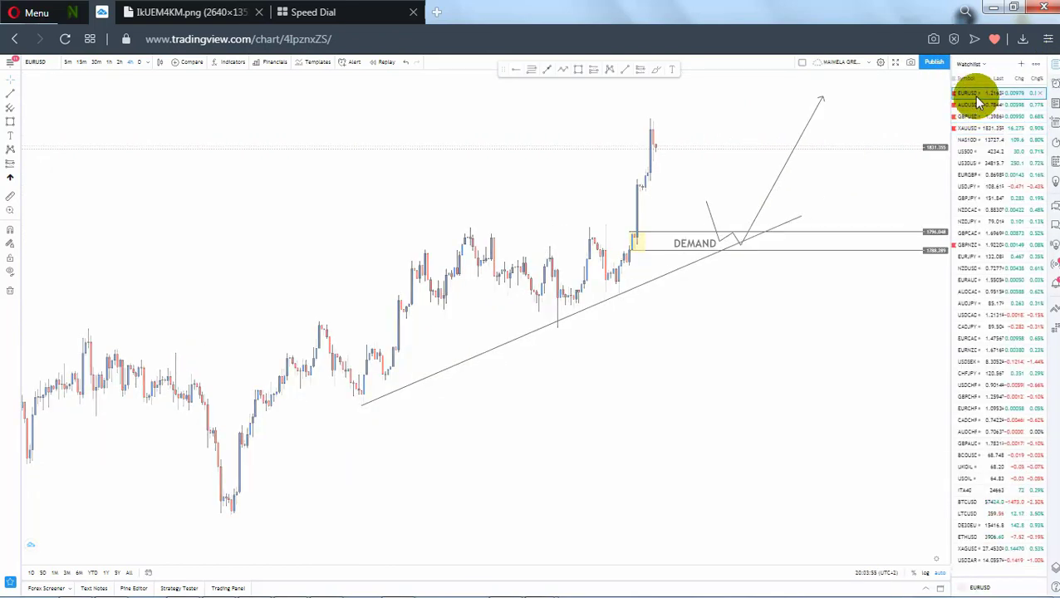
{"action": "left_click", "coordinate": [1055, 68]}
{"action": "left_click_drag", "start_coordinate": [581, 344], "coordinate": [662, 378]}
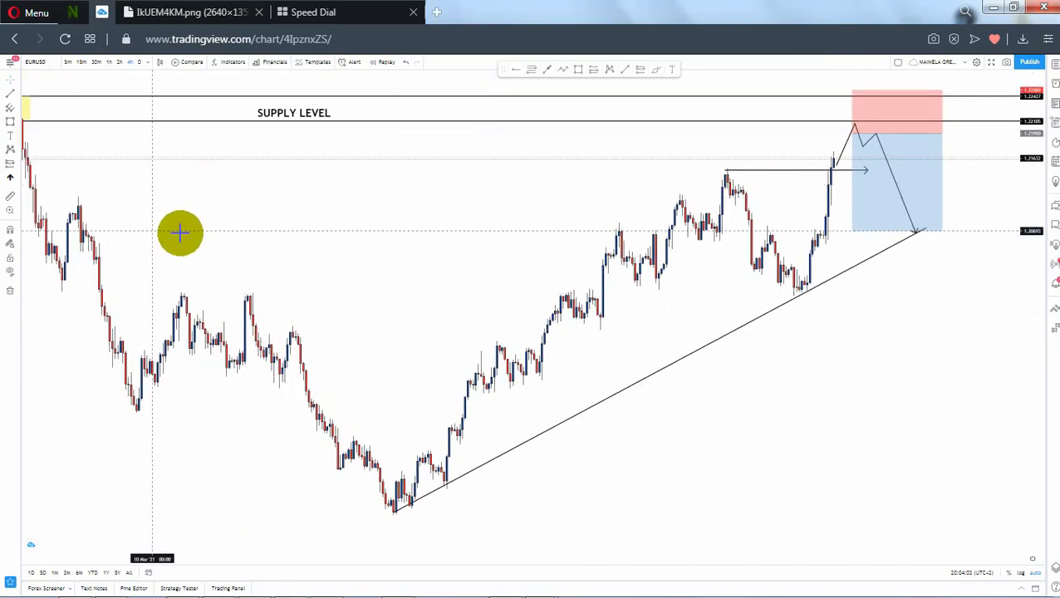
{"action": "left_click_drag", "start_coordinate": [180, 231], "coordinate": [215, 234]}
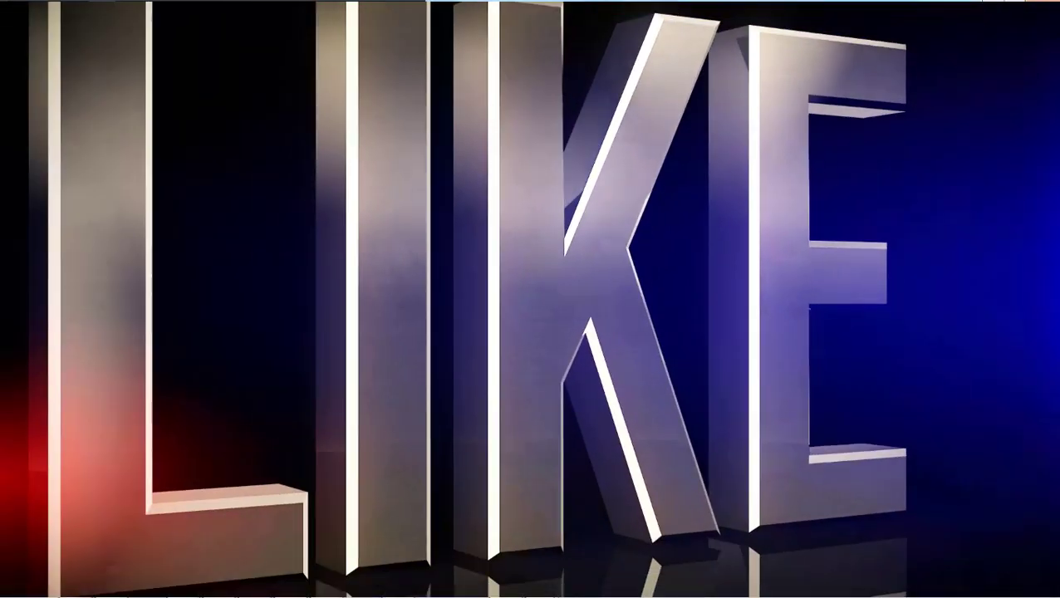